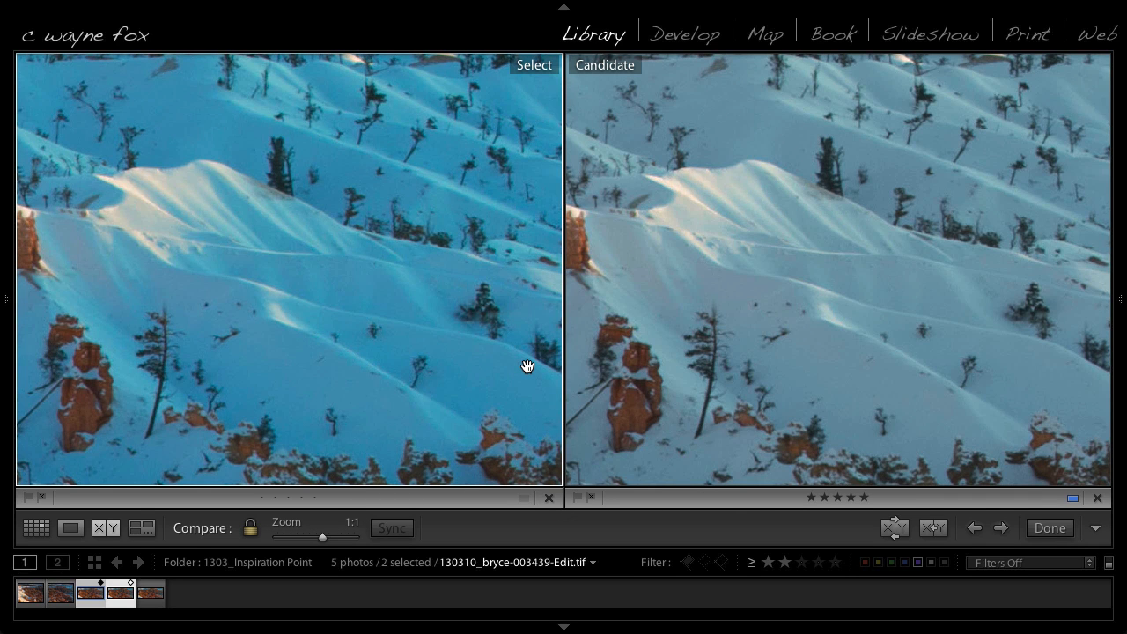
# Zoom the side-by-side comparison out so both full canyon panoramas fit in view
pyautogui.click(526, 366)
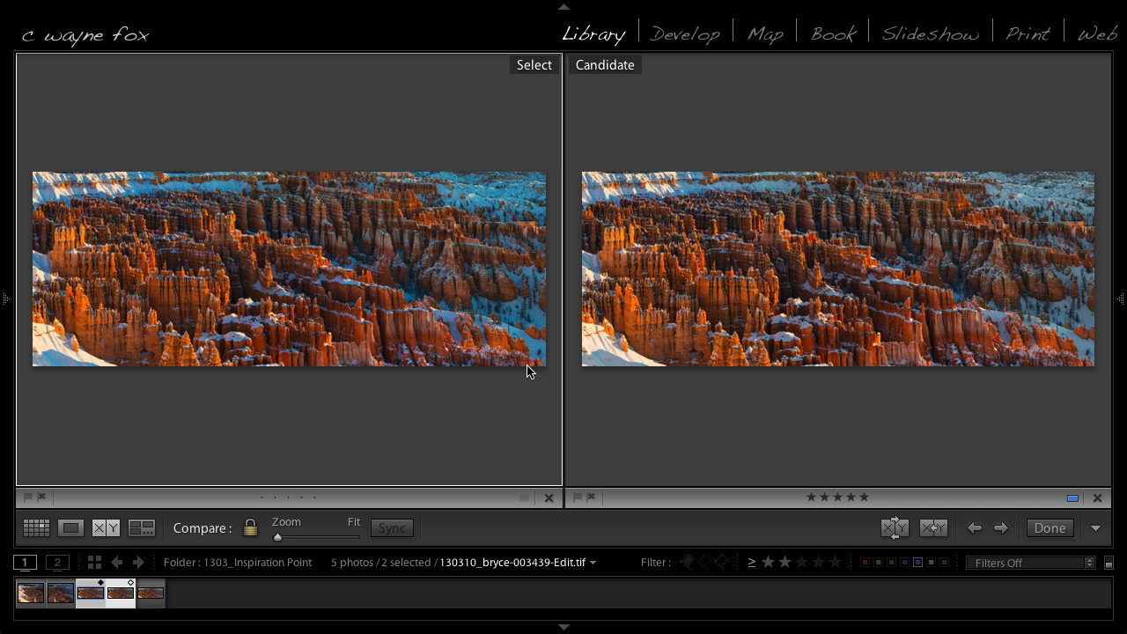
pyautogui.press('\\')
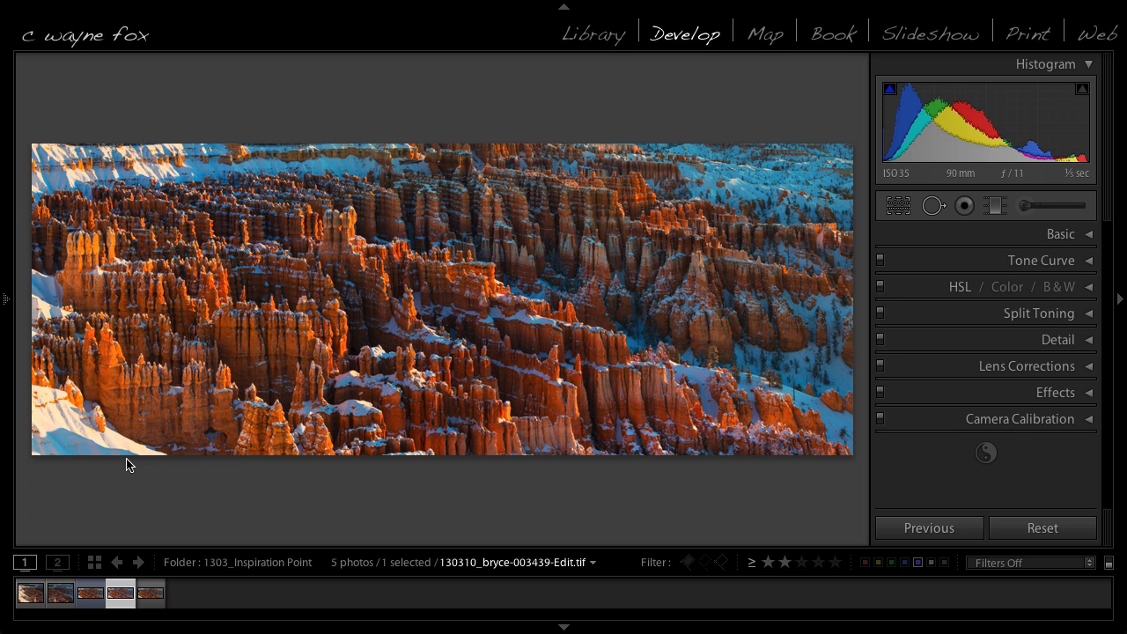
pyautogui.click(92, 446)
pyautogui.moveTo(199, 450); pyautogui.dragTo(650, 358)
pyautogui.moveTo(554, 331); pyautogui.dragTo(506, 387)
pyautogui.click(506, 387)
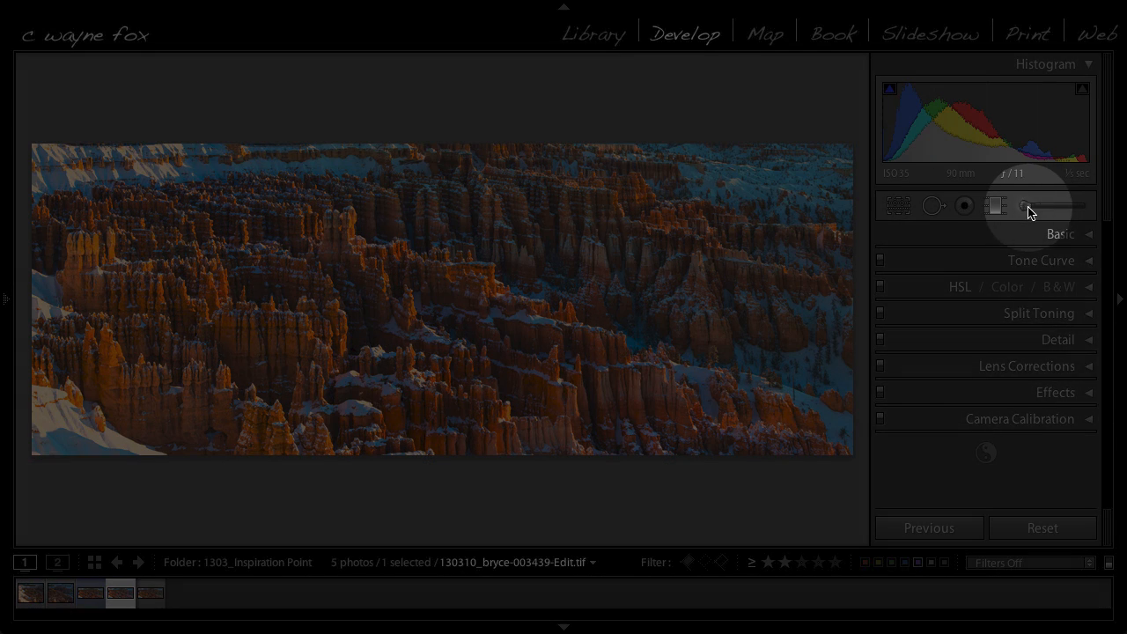
# Start the Adjustment Brush with its Saturation set to -100
pyautogui.click(1027, 208)
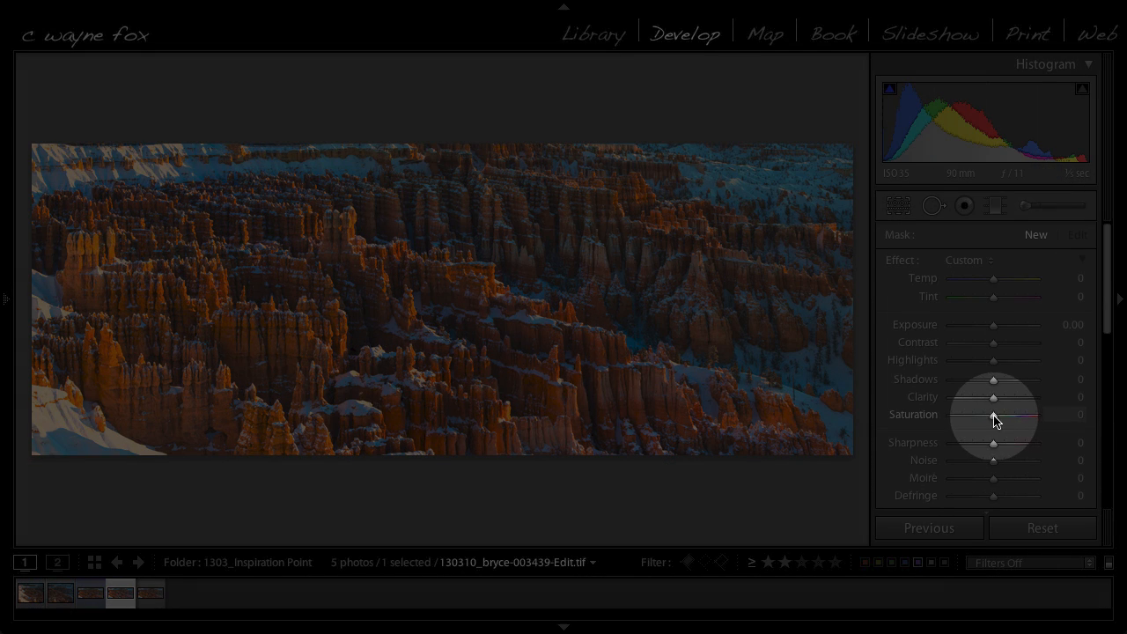
pyautogui.moveTo(993, 418); pyautogui.dragTo(902, 415)
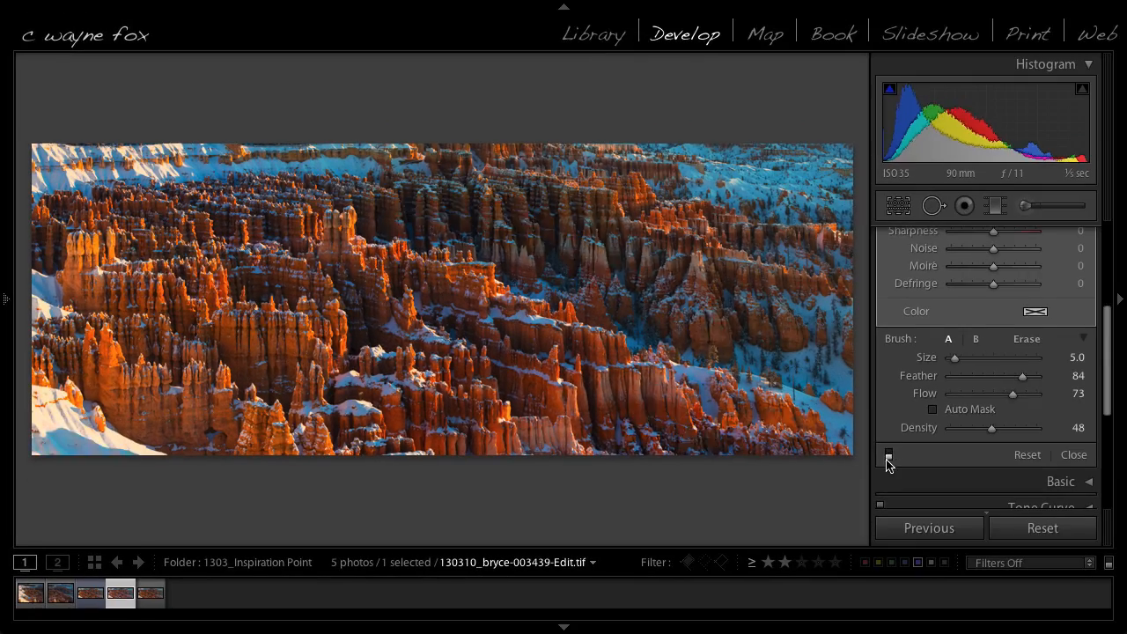
# Switch the brush adjustments off and on to compare the snow before and after
pyautogui.click(889, 456)
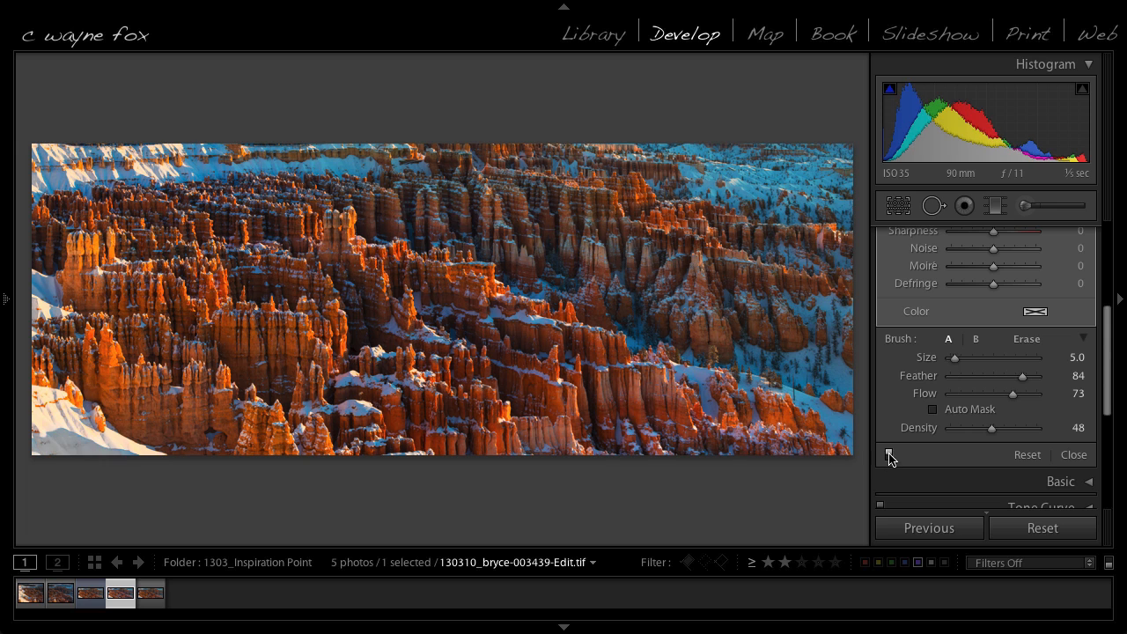
pyautogui.click(889, 458)
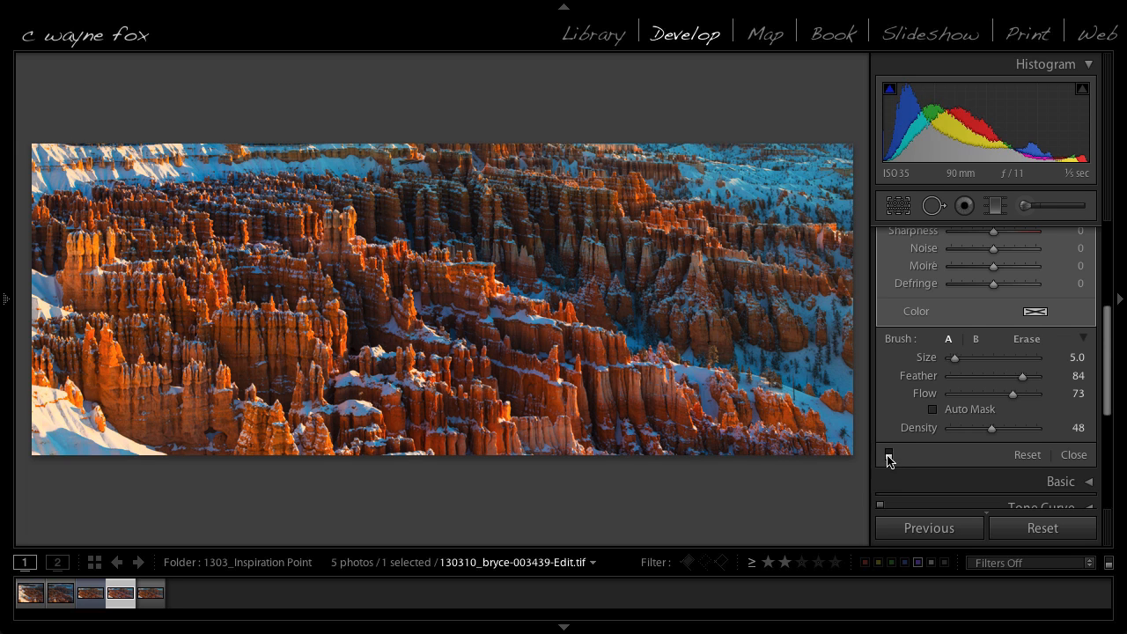
pyautogui.click(889, 456)
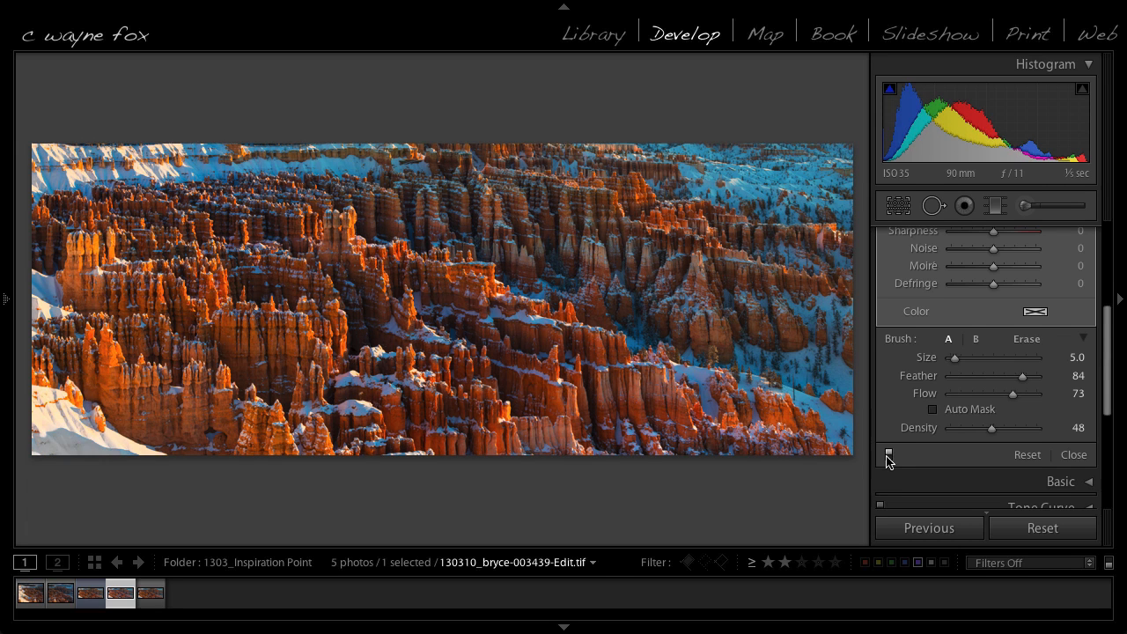
# Weaken the painted desaturation by giving the brush adjustment a less negative Saturation
pyautogui.scroll(5, 924, 325)
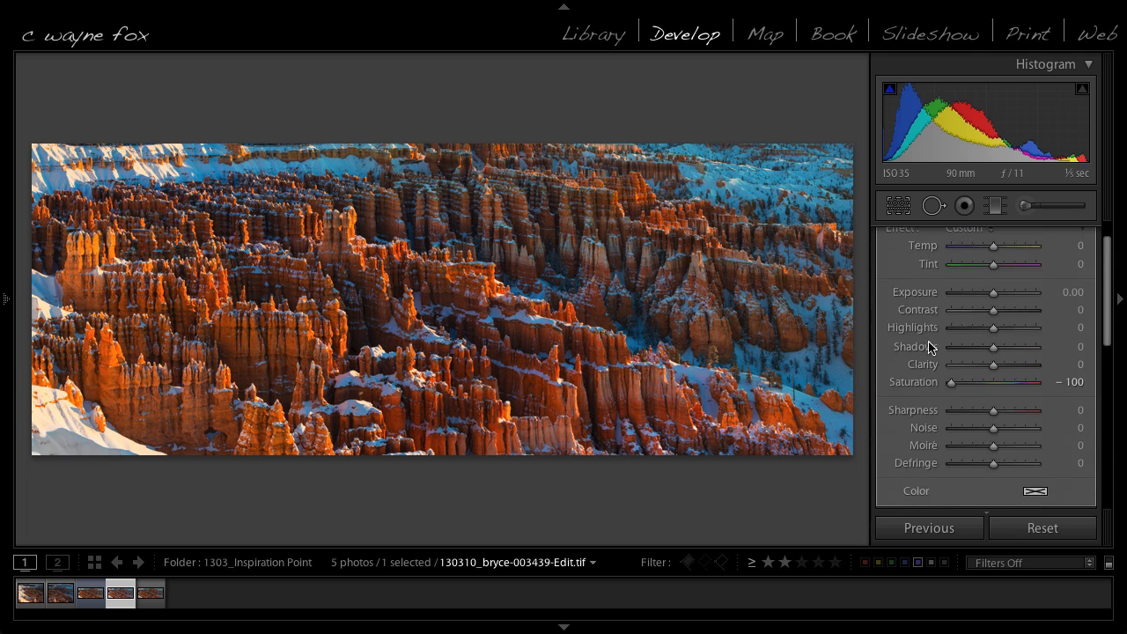
pyautogui.moveTo(955, 391); pyautogui.dragTo(973, 392)
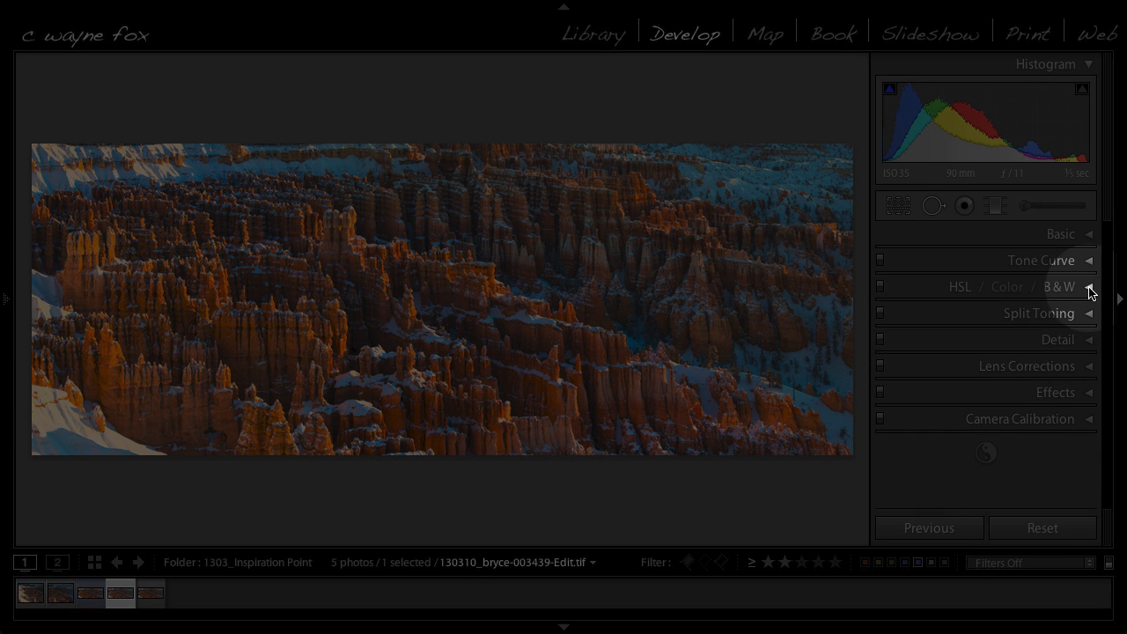
# Lower the blue snow's HSL saturation with targeted adjustment to Aqua -10 and Blue -39
pyautogui.click(1090, 288)
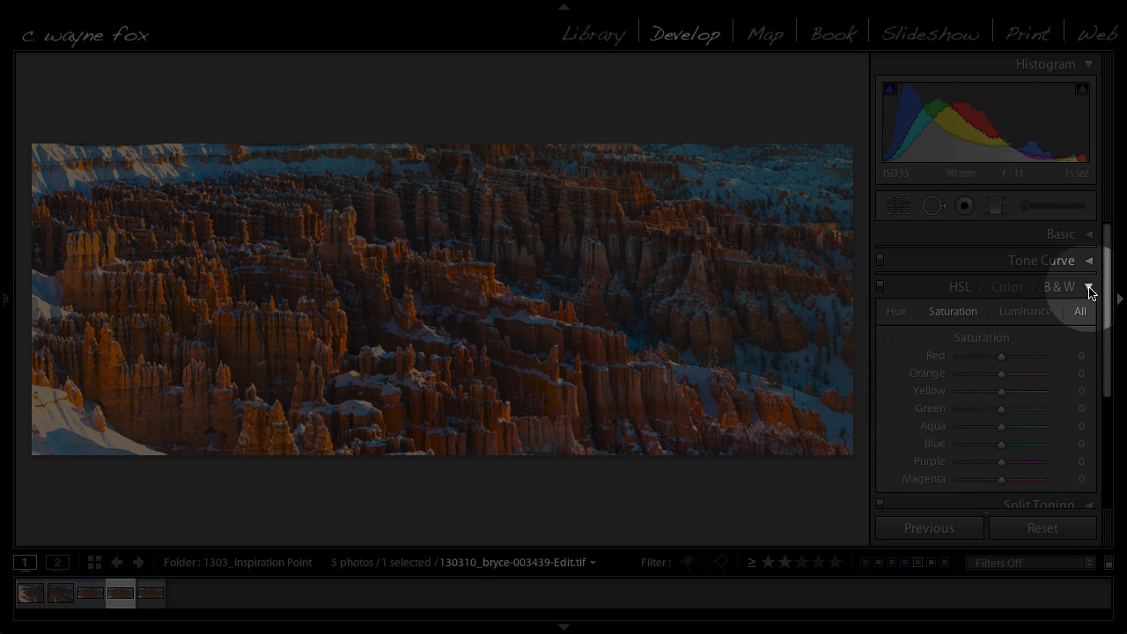
pyautogui.click(888, 344)
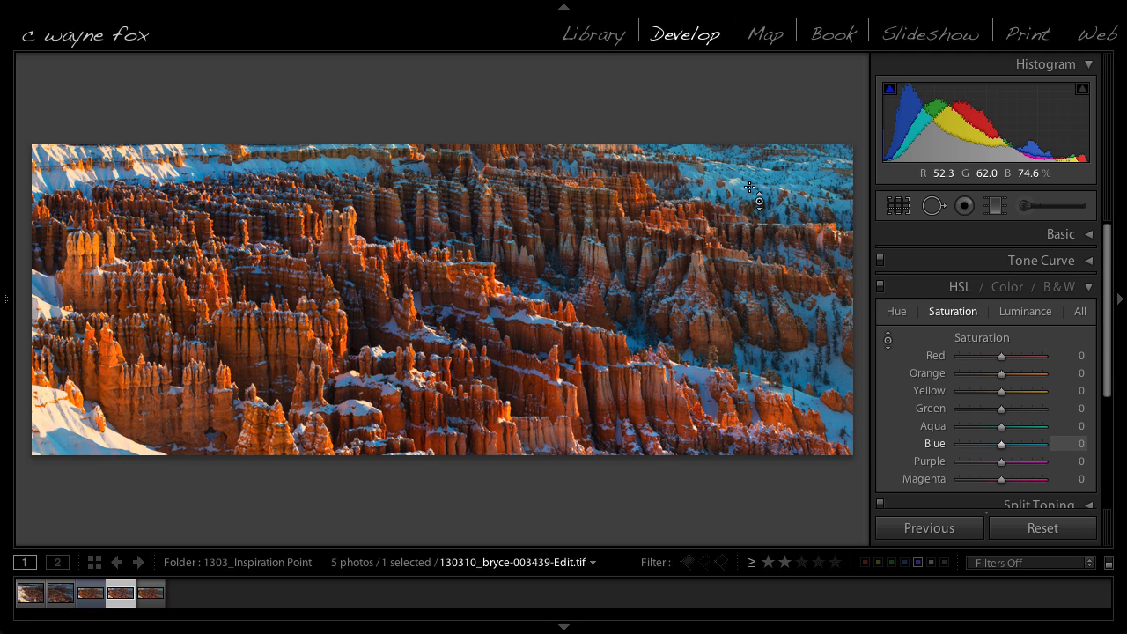
pyautogui.moveTo(744, 178); pyautogui.dragTo(744, 237)
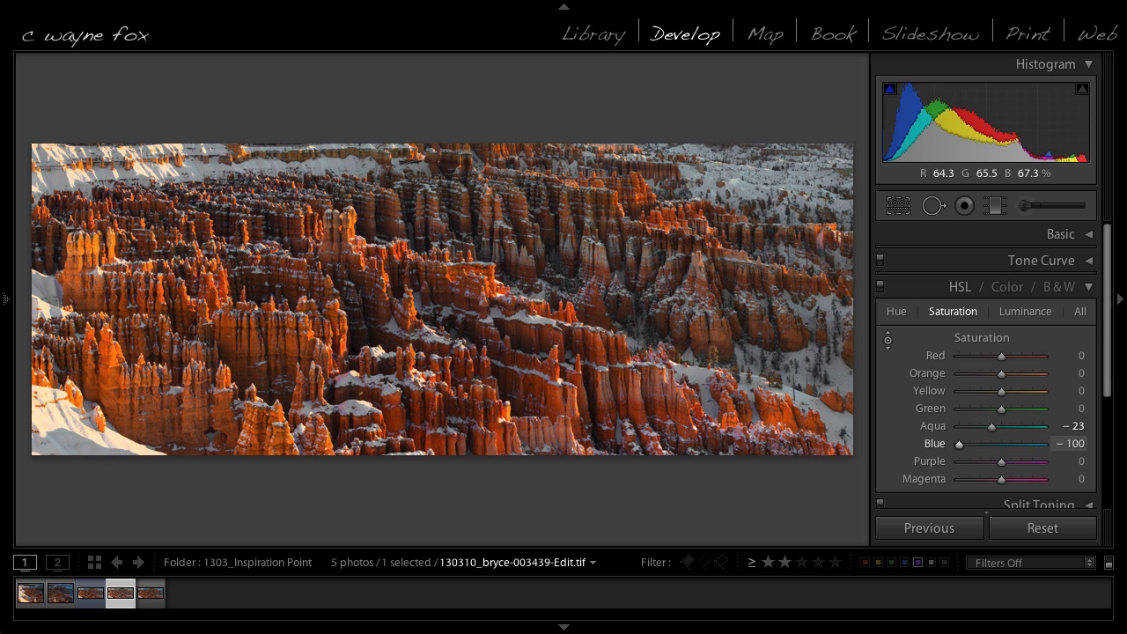
pyautogui.moveTo(744, 237); pyautogui.dragTo(750, 188)
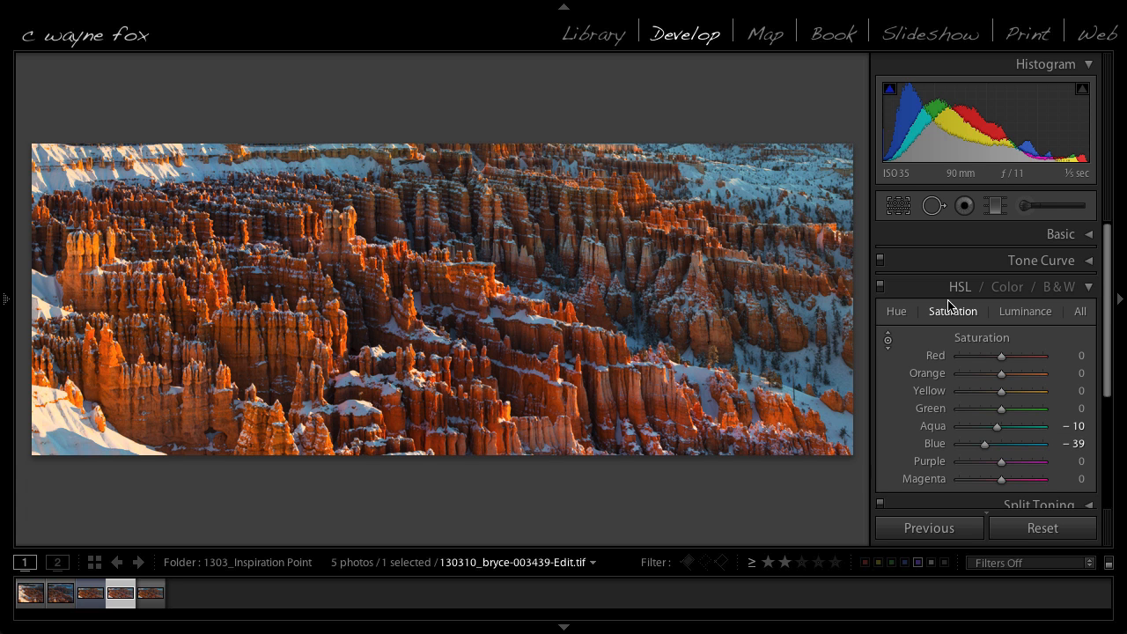
# Undo the Aqua and Blue saturation shift to compare the snow without it
pyautogui.hotkey('ctrl', 'z')
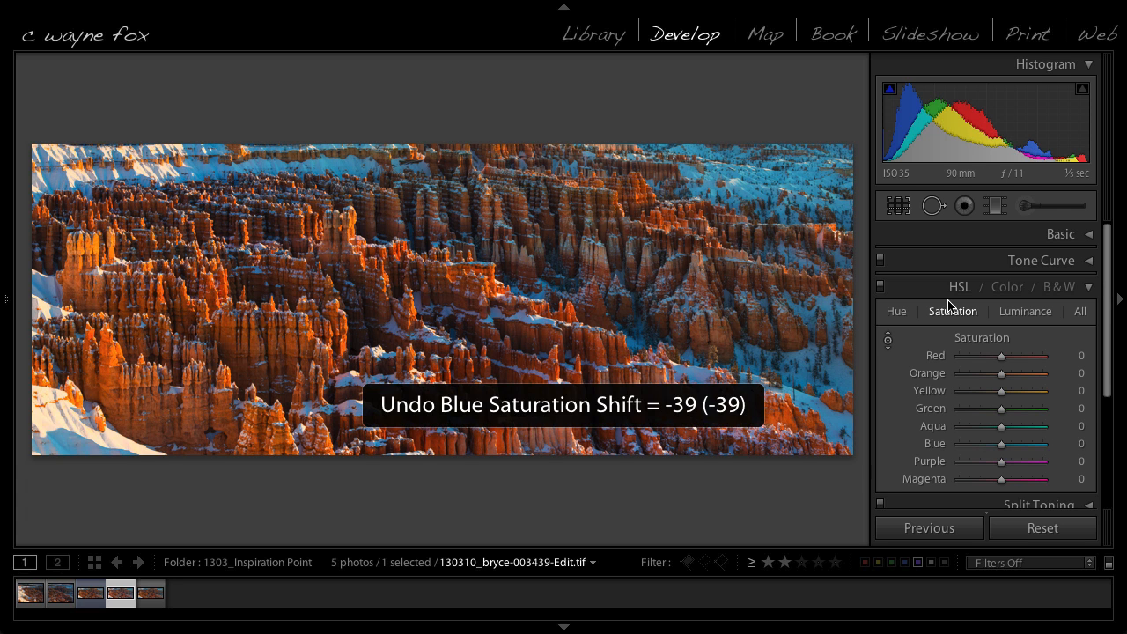
pyautogui.press('shift')
pyautogui.hotkey('ctrl', 'shift', 'z')
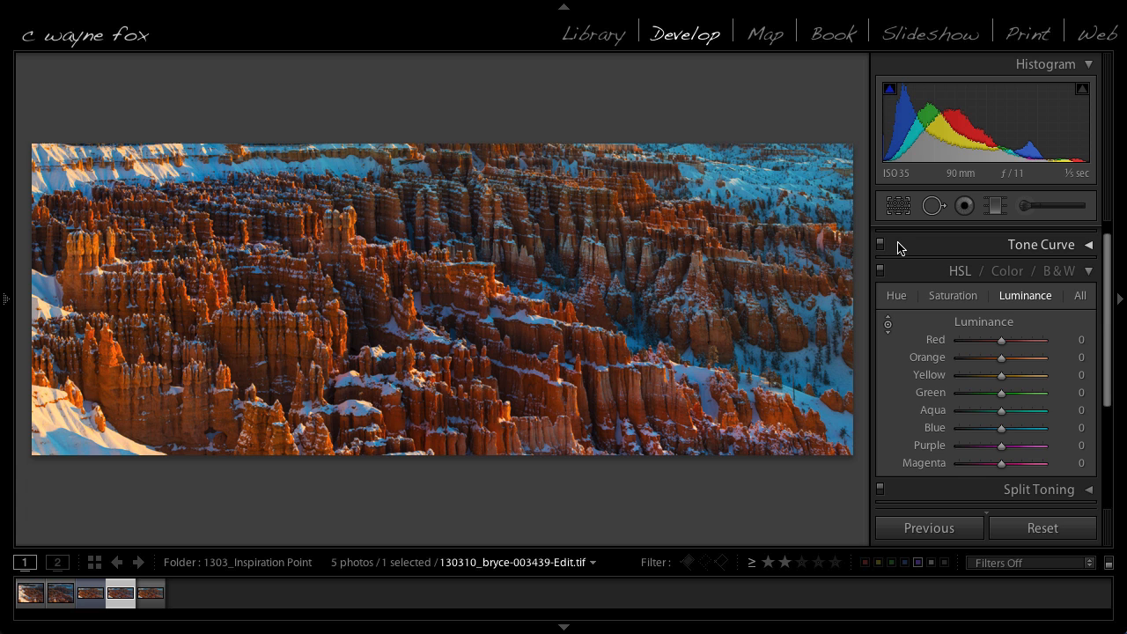
# Brighten the blue snow with targeted Luminance adjustment and lower its saturation to Aqua -6 and Blue -21
pyautogui.click(890, 328)
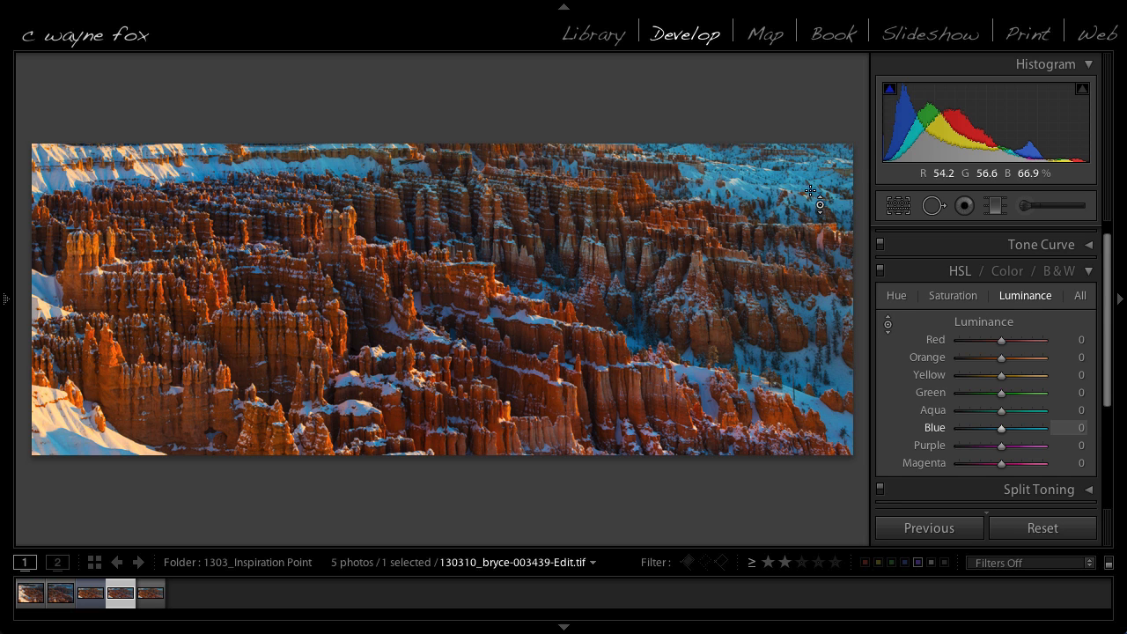
pyautogui.moveTo(760, 204); pyautogui.dragTo(760, 172)
pyautogui.click(953, 295)
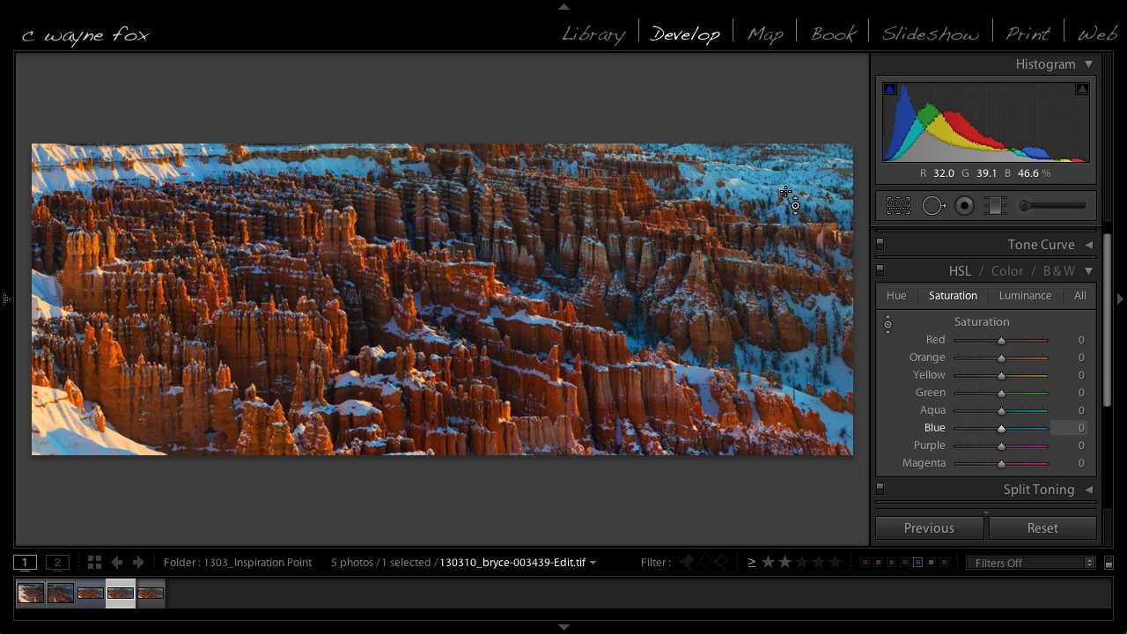
pyautogui.moveTo(739, 379); pyautogui.dragTo(740, 398)
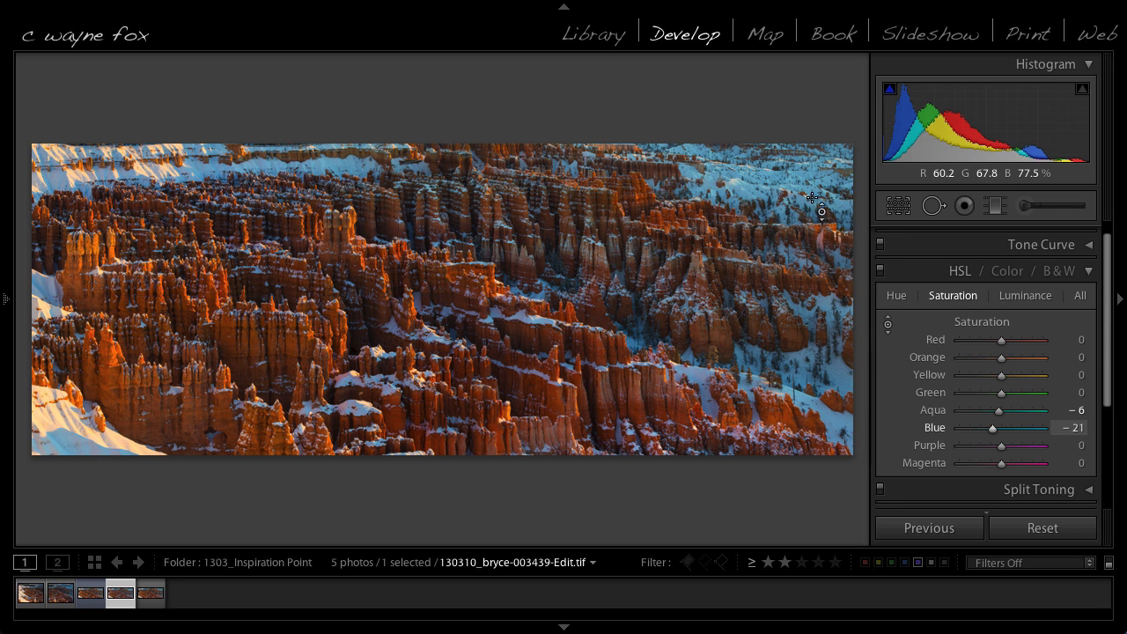
# Switch the HSL adjustments off and on repeatedly to compare the snow with and without them
pyautogui.click(881, 273)
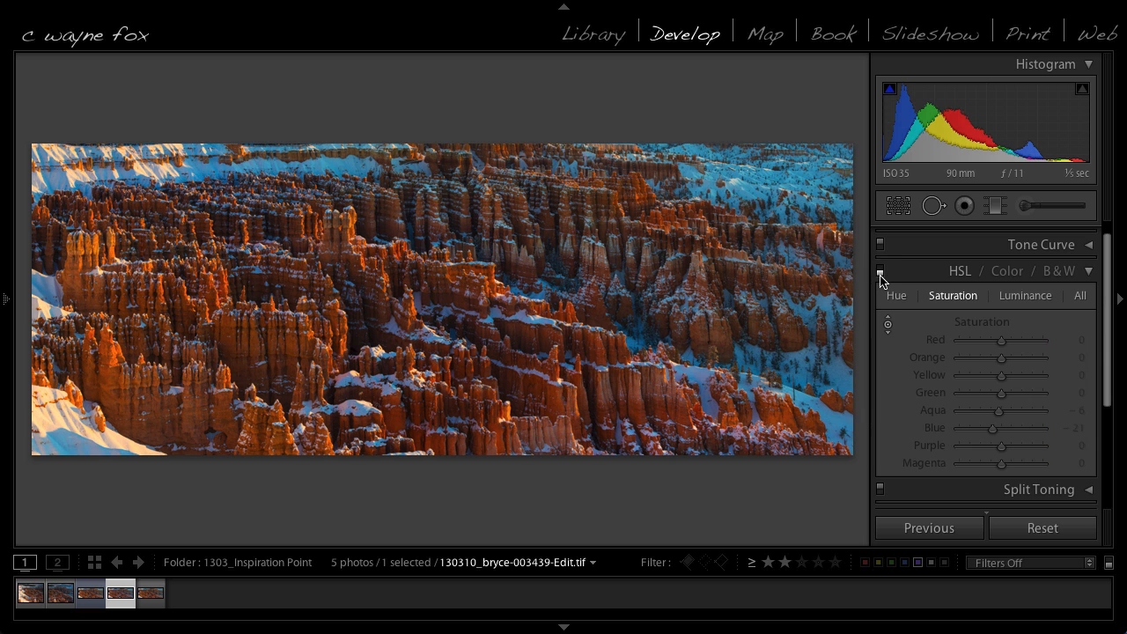
pyautogui.click(881, 267)
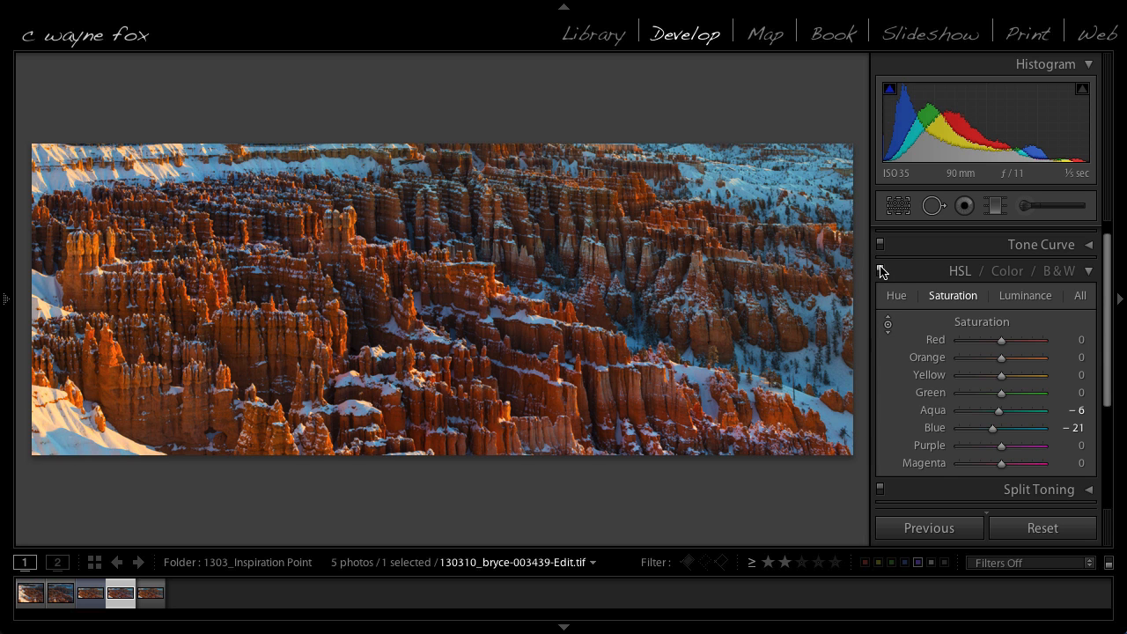
pyautogui.click(881, 276)
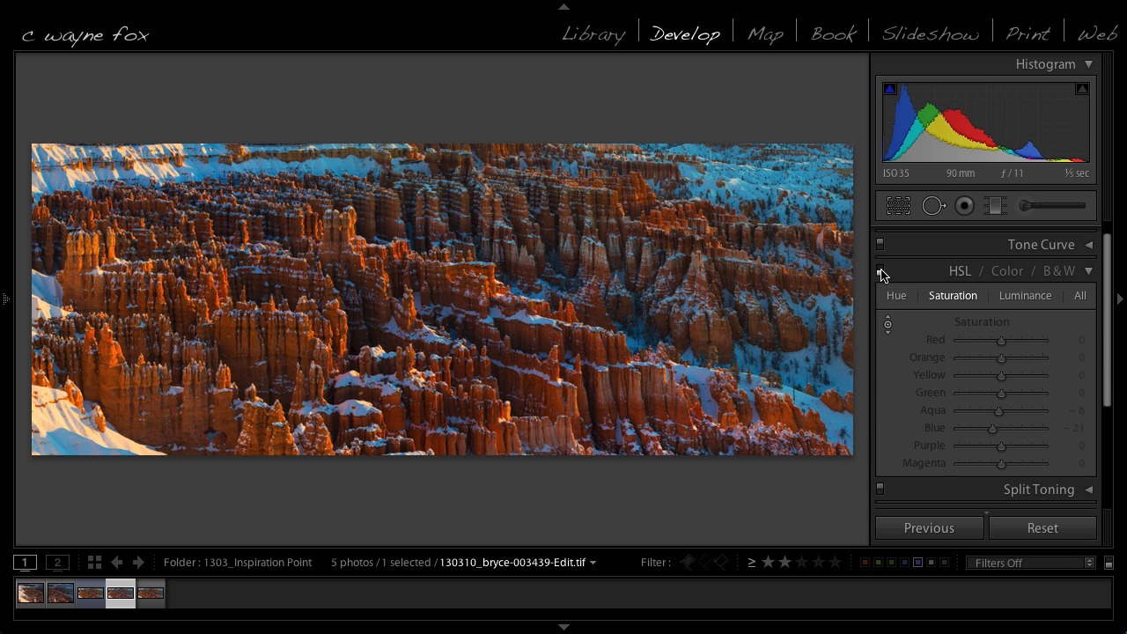
pyautogui.click(881, 273)
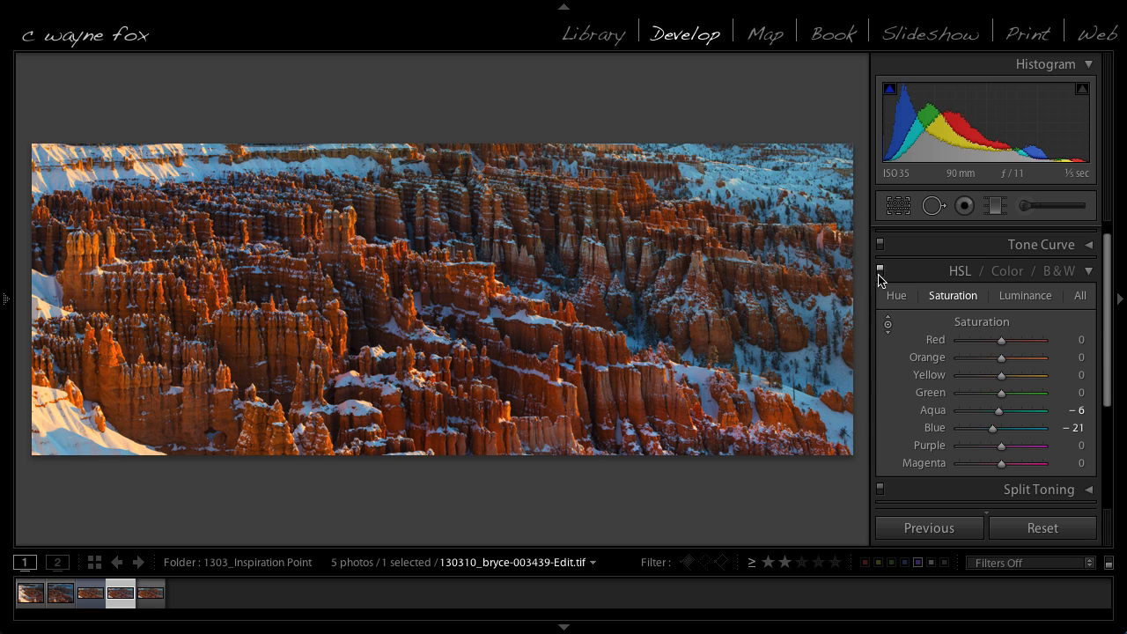
pyautogui.click(881, 272)
pyautogui.click(881, 272)
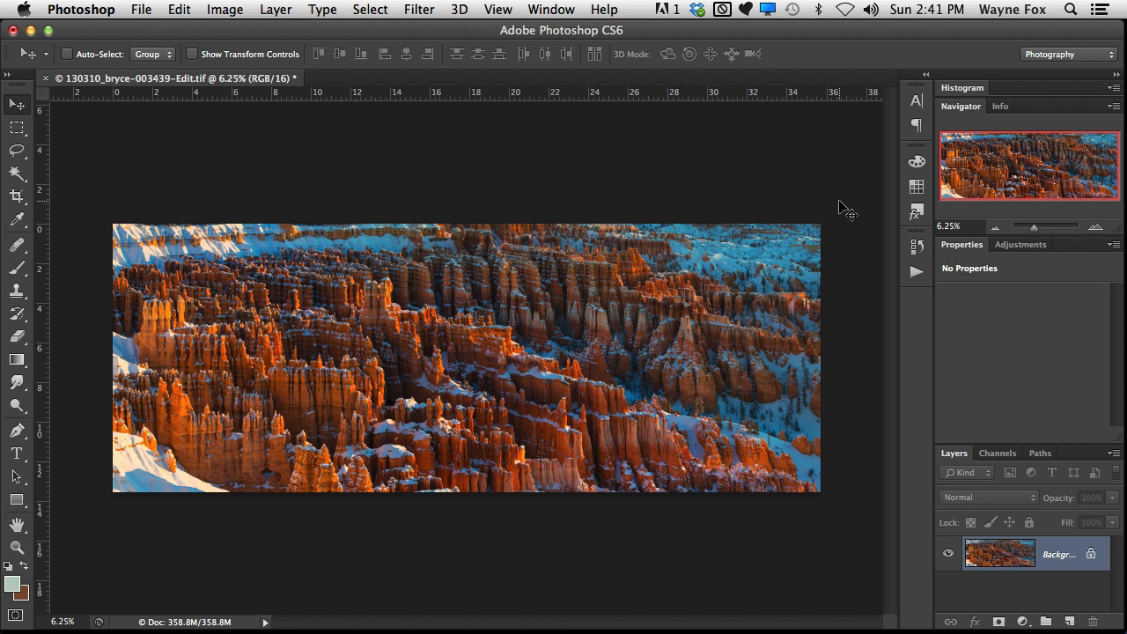
# In Photoshop, duplicate the background layer and clip a Hue/Saturation adjustment layer to the copy
pyautogui.press('super+j')
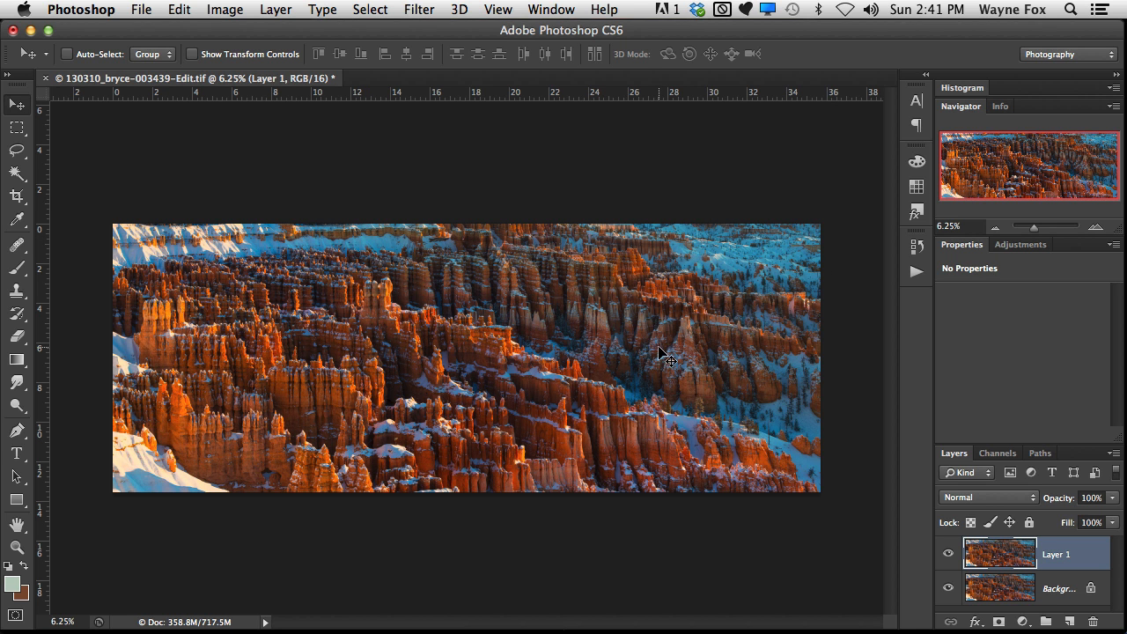
pyautogui.click(1023, 622)
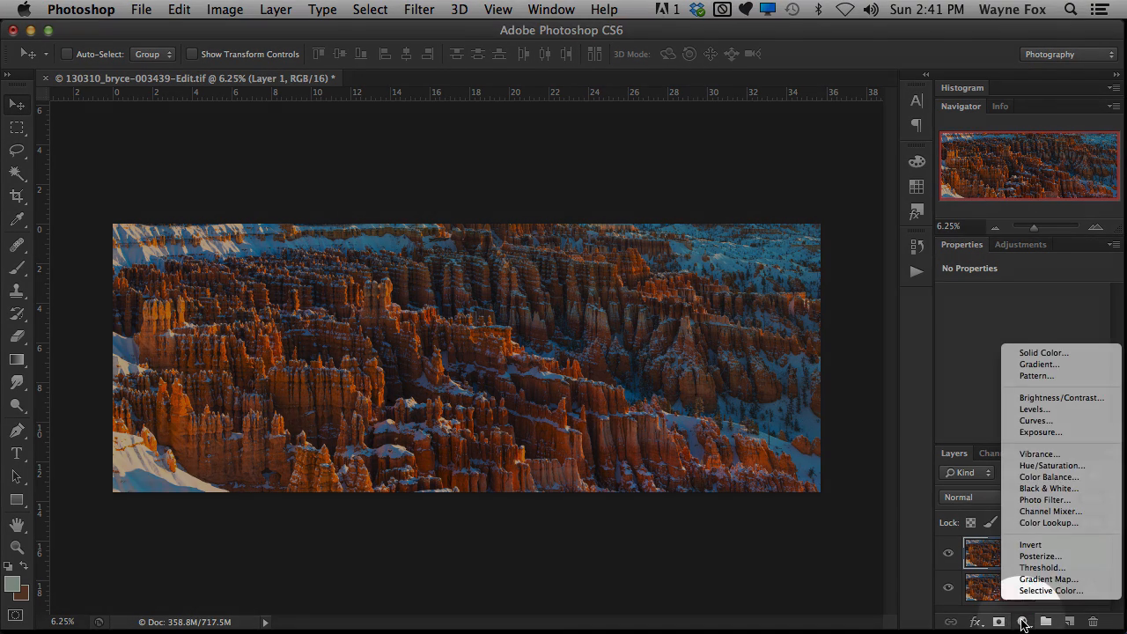
pyautogui.click(1037, 466)
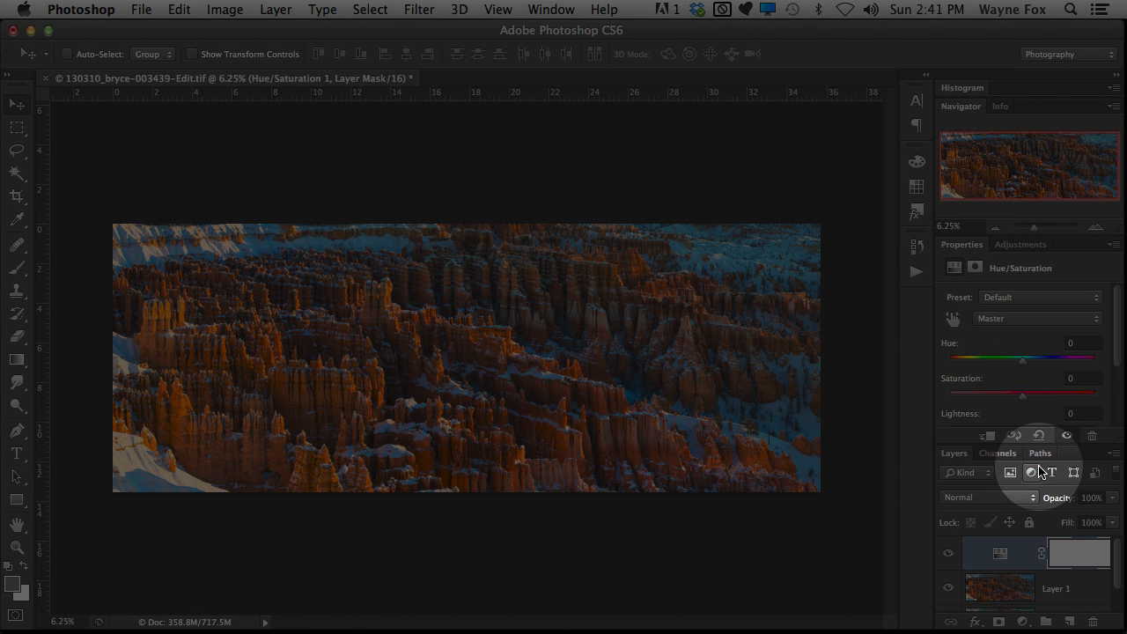
pyautogui.click(989, 435)
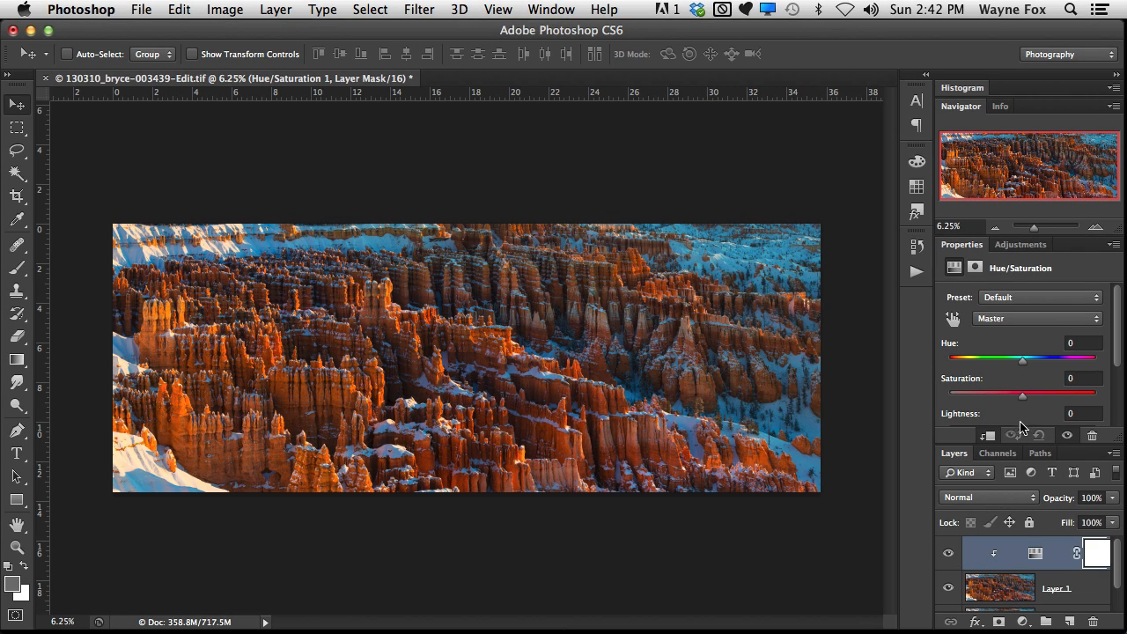
# Set the adjustment's Saturation to +75 and merge it down into the duplicated layer
pyautogui.moveTo(1022, 395); pyautogui.dragTo(1080, 399)
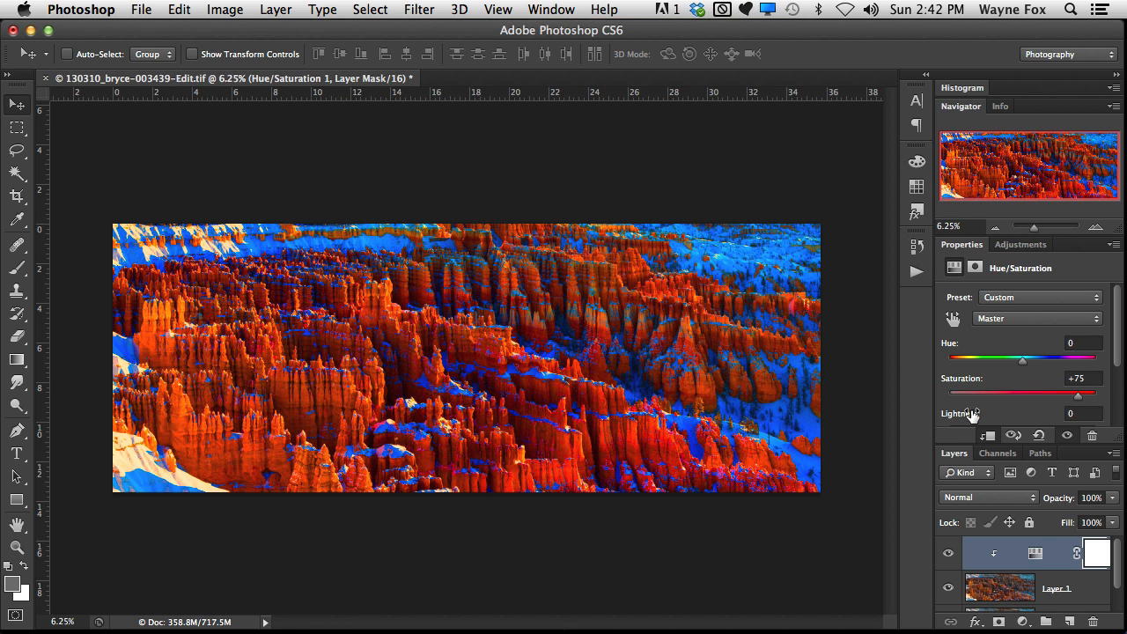
pyautogui.press('super+e')
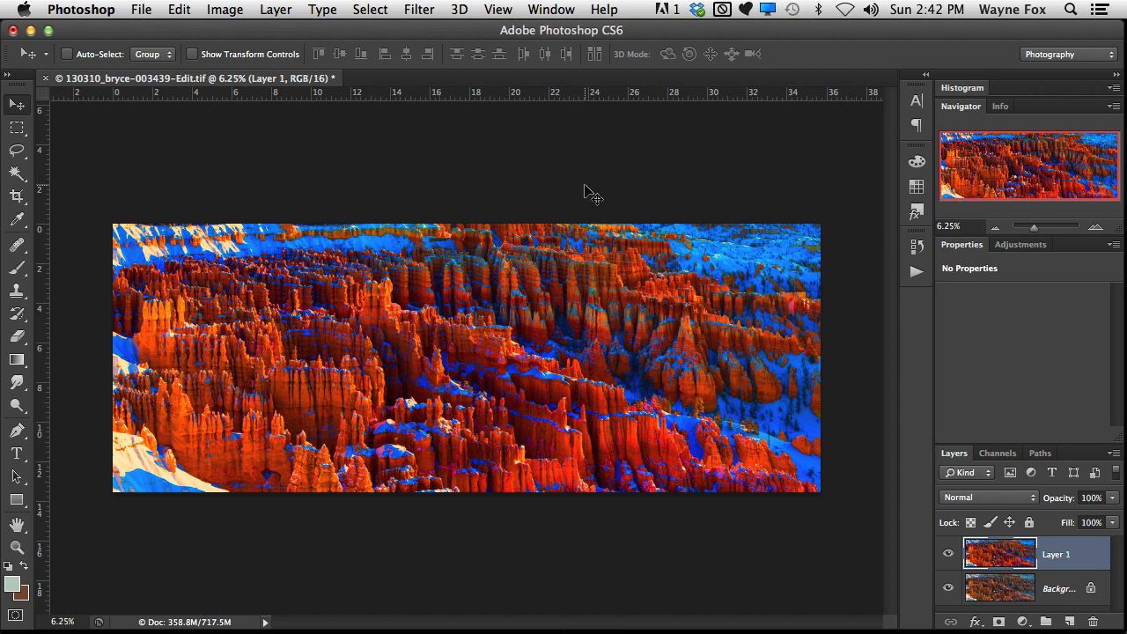
# Start a Color Range selection using Sampled Colors and sample the blue snow in the distance on both sides of the panorama
pyautogui.click(367, 11)
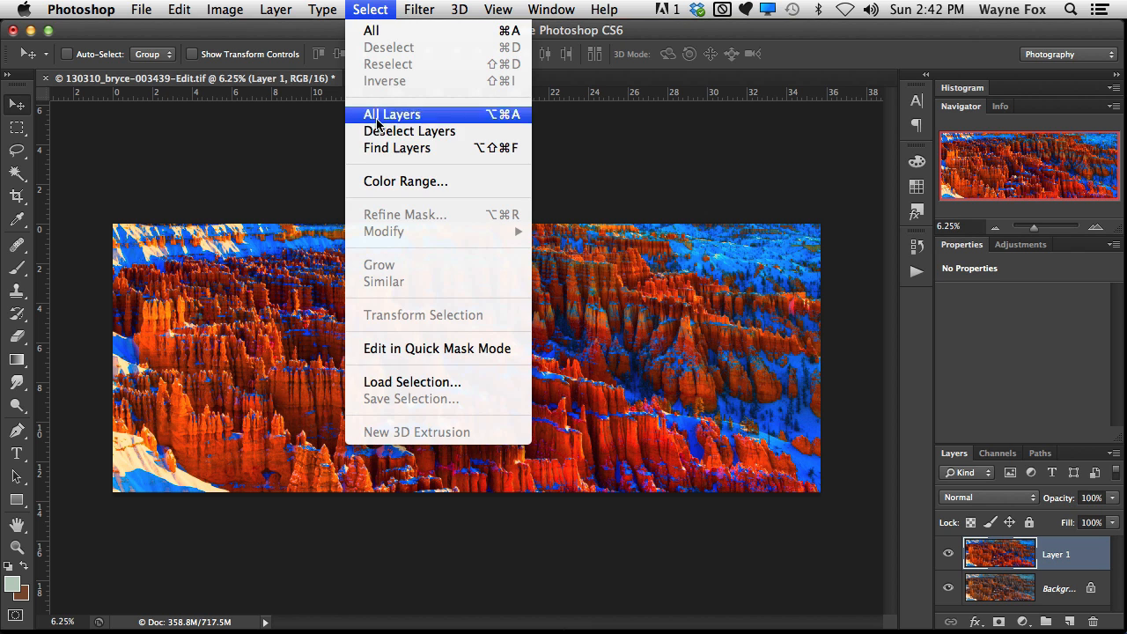
pyautogui.click(403, 181)
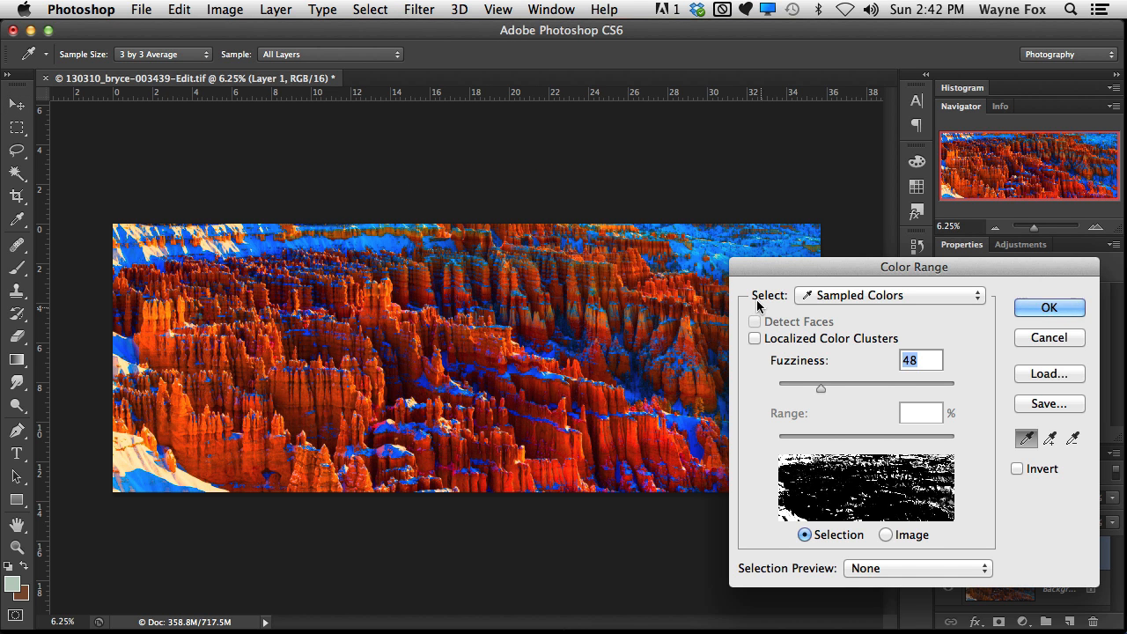
pyautogui.click(701, 256)
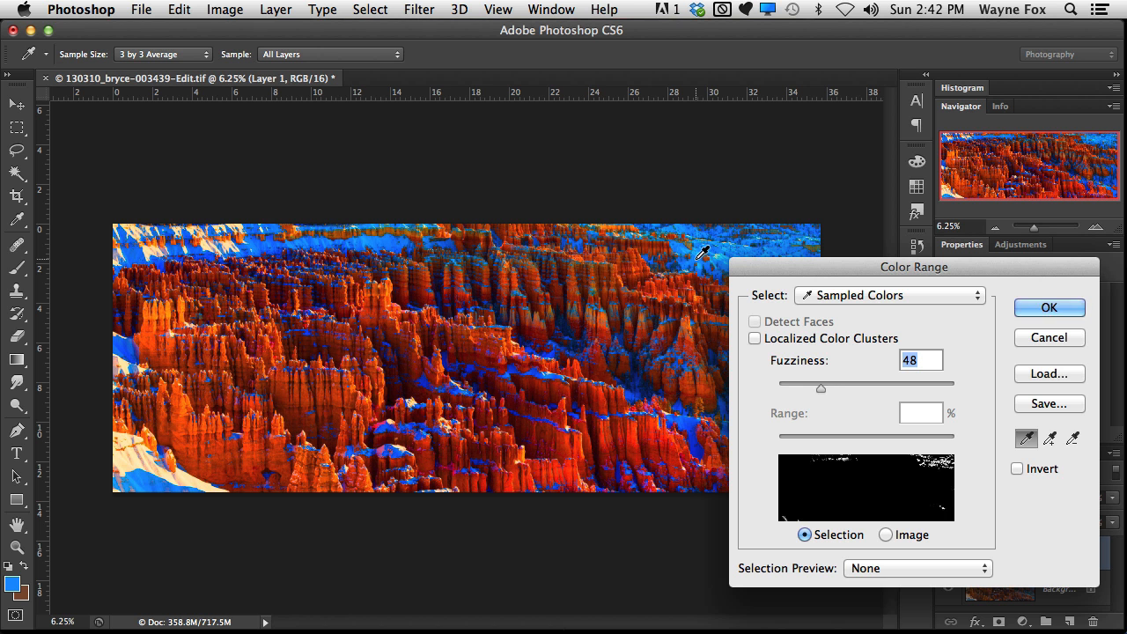
pyautogui.click(254, 246)
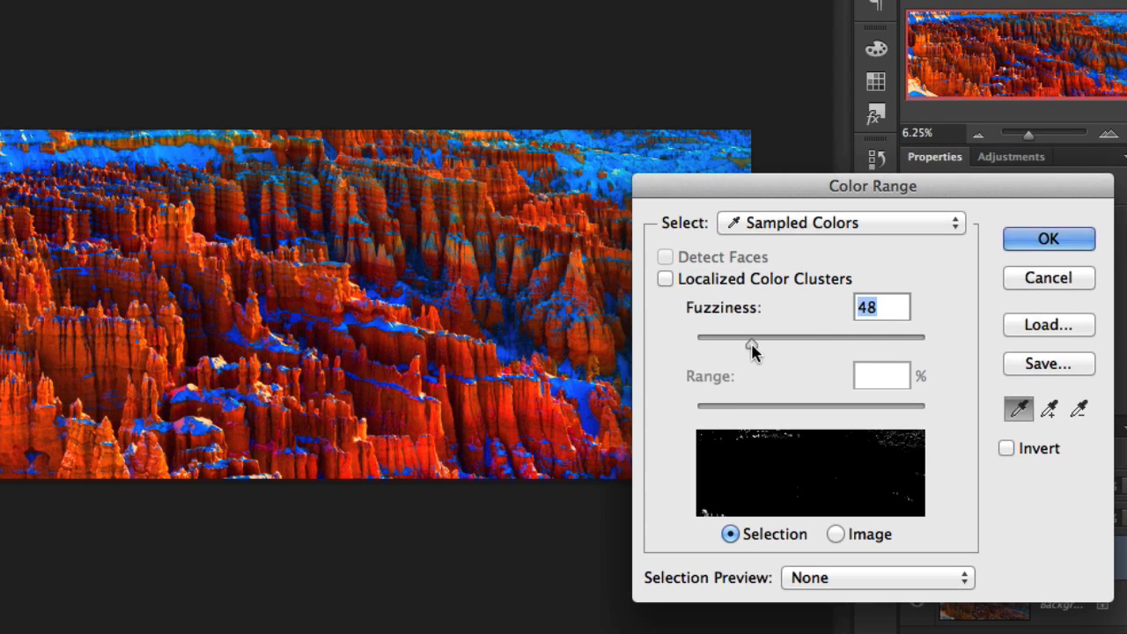
# Resample the deep blue snow among the lower-right spires and raise the Color Range fuzziness to 85
pyautogui.moveTo(786, 371); pyautogui.dragTo(774, 351)
pyautogui.click(615, 161)
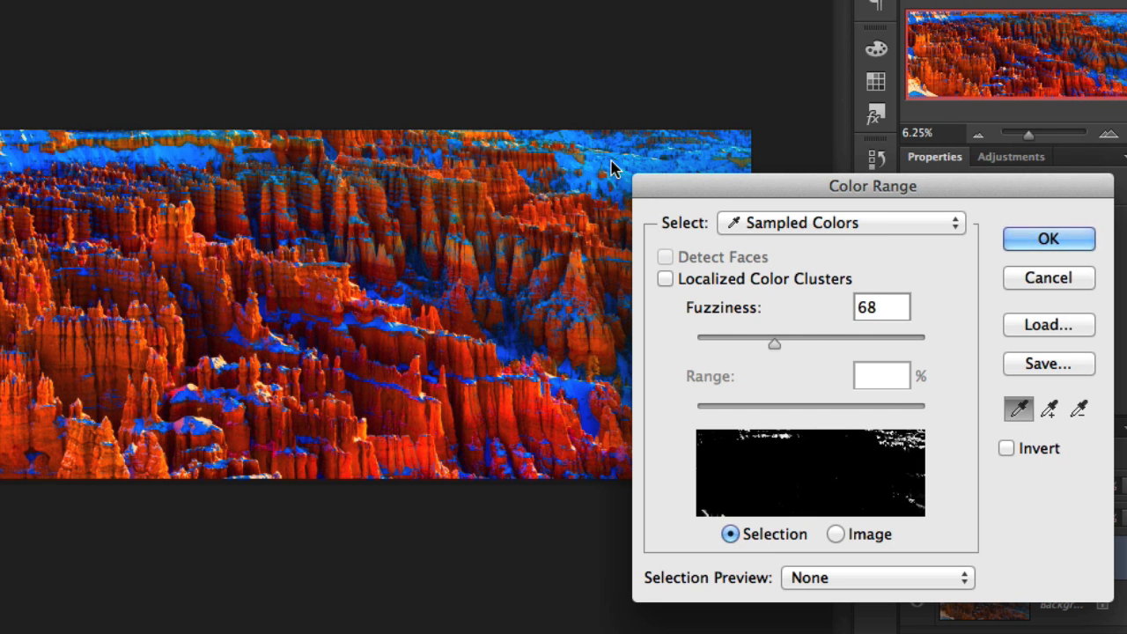
pyautogui.click(582, 388)
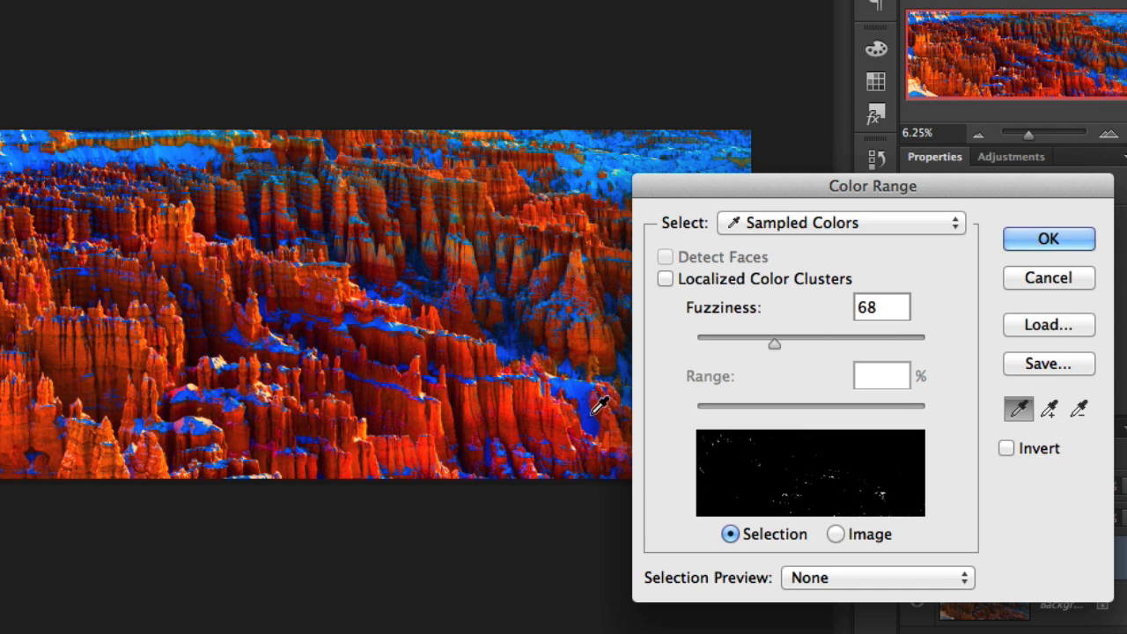
pyautogui.moveTo(775, 346)
pyautogui.mouseDown()
pyautogui.moveTo(850, 347)
pyautogui.moveTo(794, 342)
pyautogui.mouseUp()
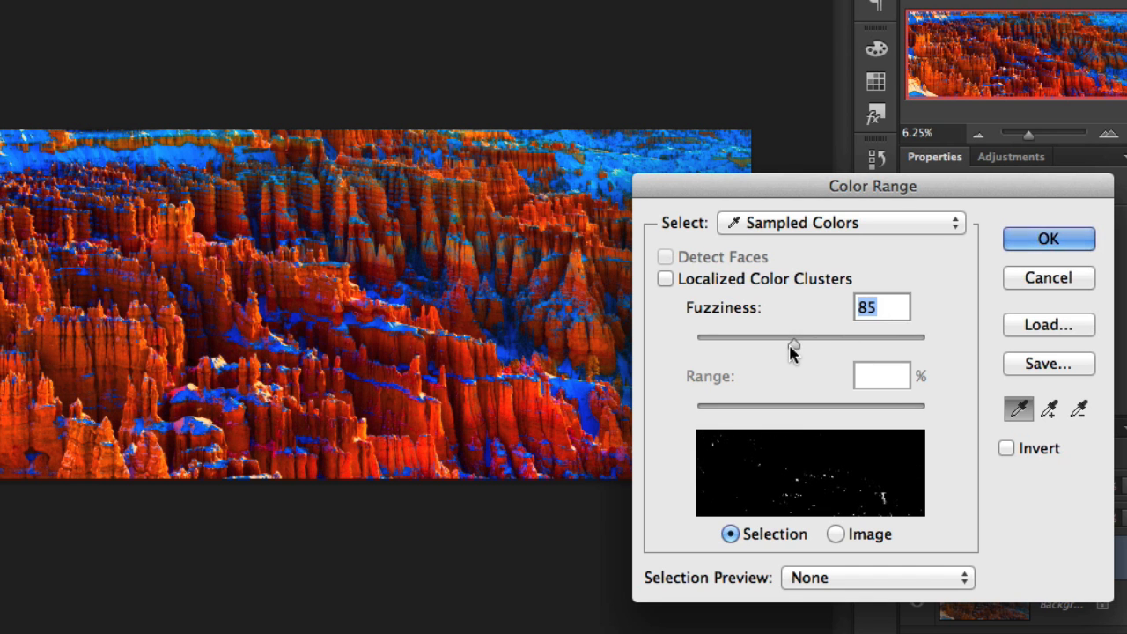
# Add the bright blue snow along the horizon and the darker blue shadowed snow between the central spires to the sampled colors
pyautogui.click(1049, 409)
pyautogui.press('super')
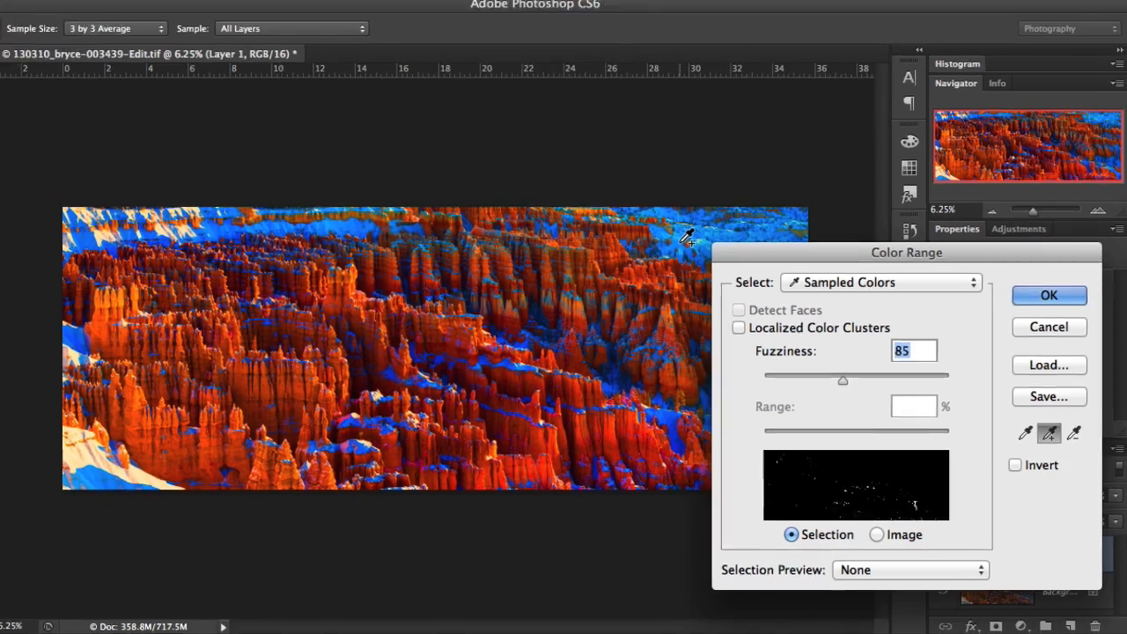
pyautogui.click(683, 242)
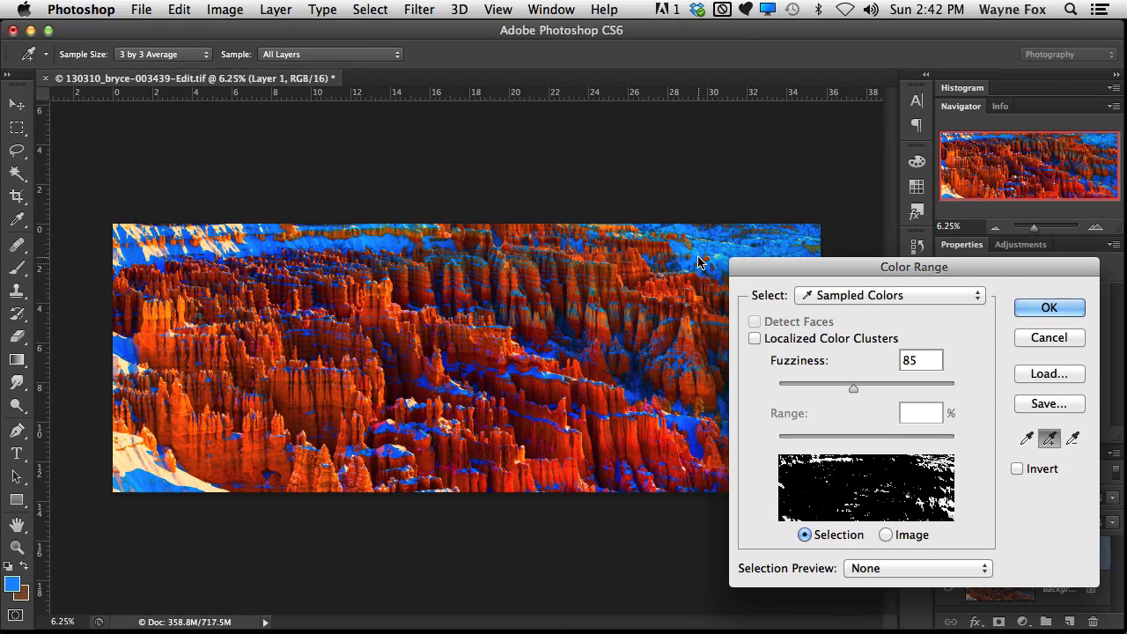
pyautogui.click(319, 225)
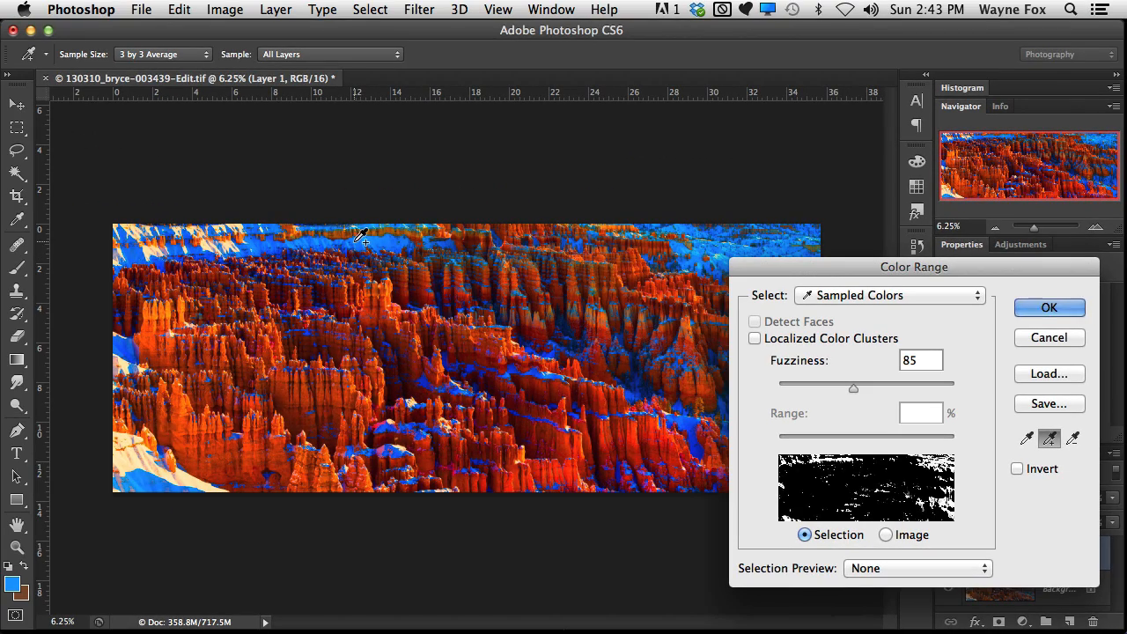
pyautogui.keyDown('super'); pyautogui.click(421, 328); pyautogui.keyUp('super')
pyautogui.keyDown('super'); pyautogui.click(399, 367); pyautogui.keyUp('super')
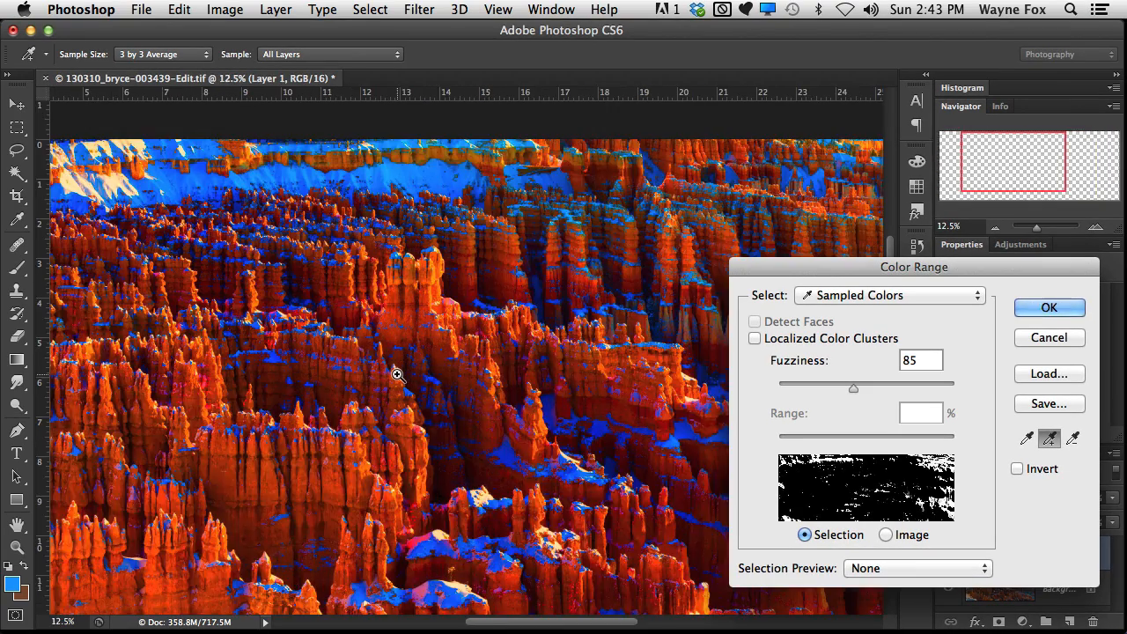
pyautogui.keyDown('super'); pyautogui.click(399, 371); pyautogui.keyUp('super')
pyautogui.moveTo(476, 424); pyautogui.dragTo(450, 212)
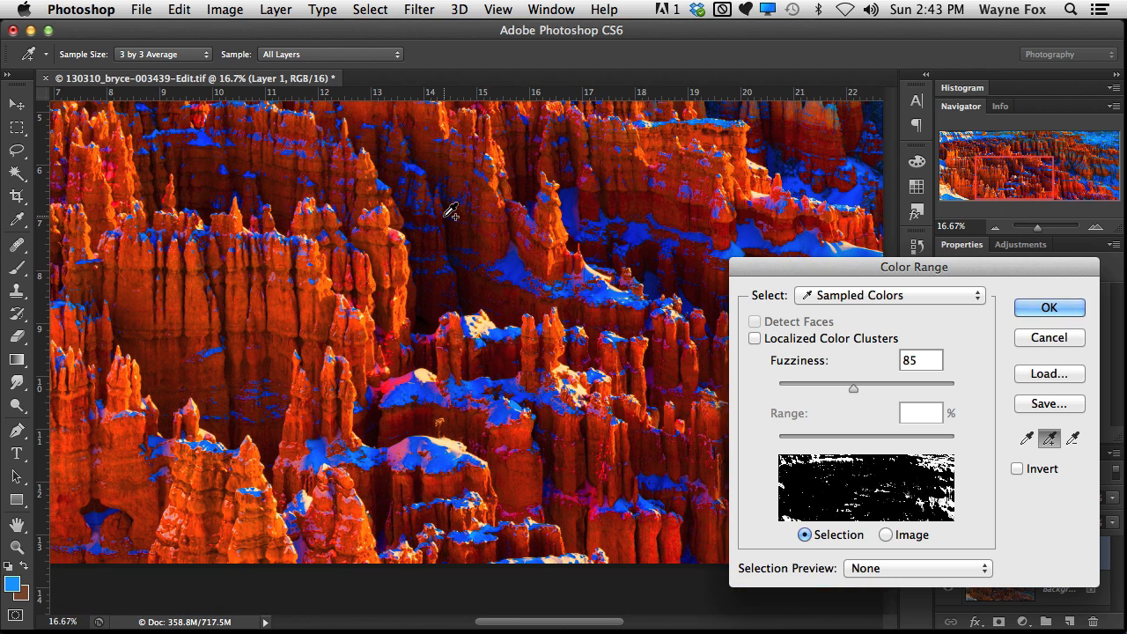
pyautogui.click(522, 259)
# Add the cream-colored sunlit snow in the image's lower-left corner to the sampled colors
pyautogui.moveTo(244, 328); pyautogui.dragTo(559, 252)
pyautogui.moveTo(423, 290); pyautogui.dragTo(549, 295)
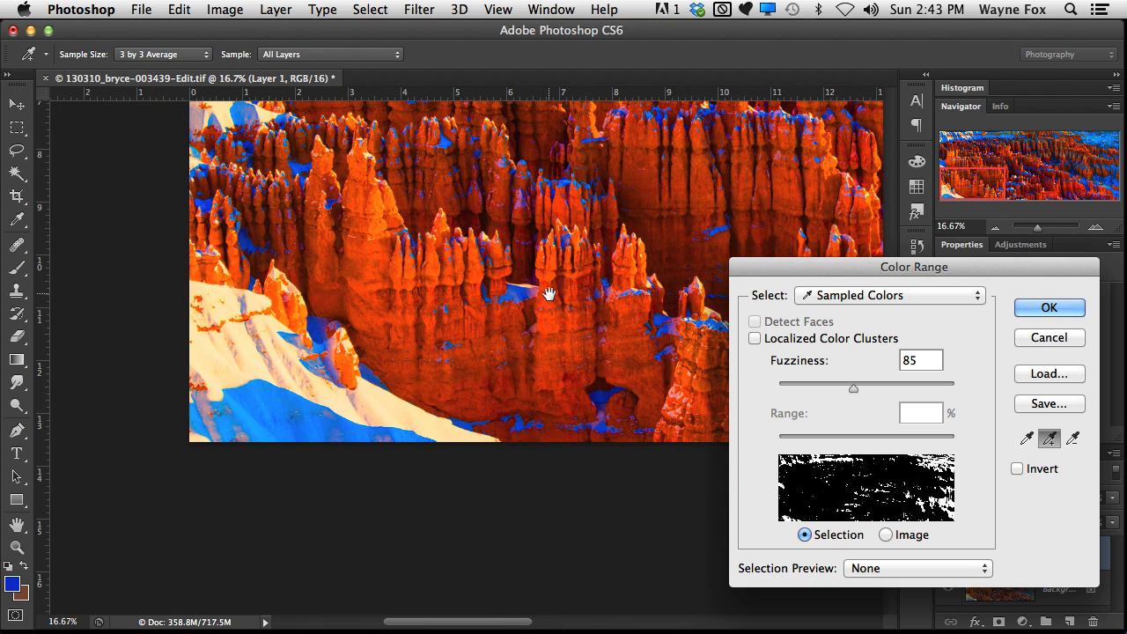
pyautogui.click(245, 393)
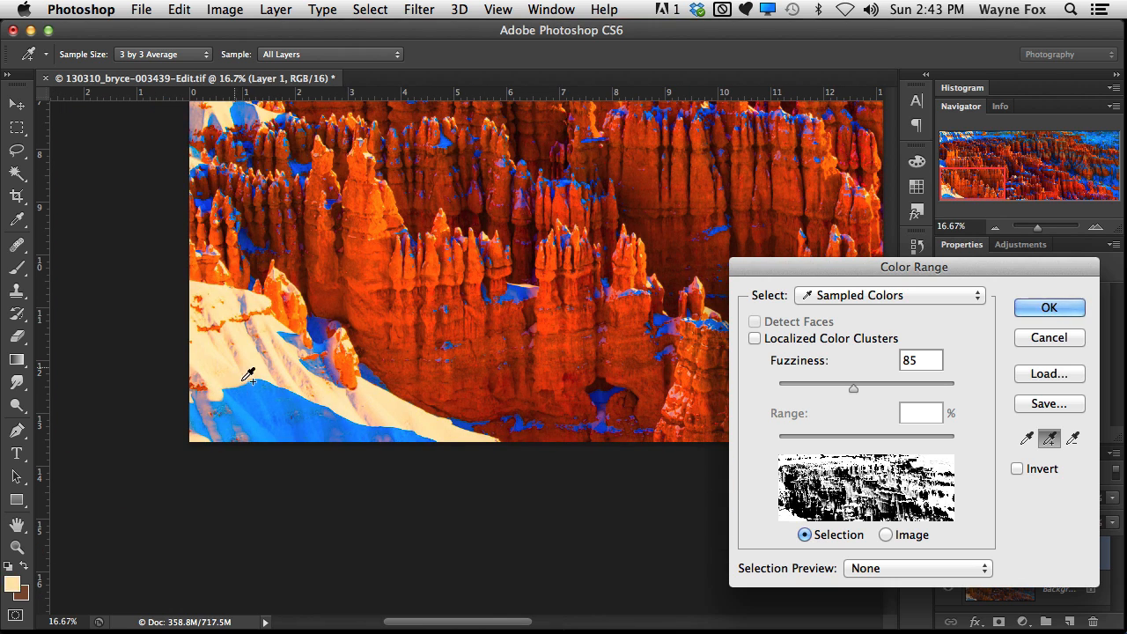
pyautogui.click(251, 370)
pyautogui.press('super+z')
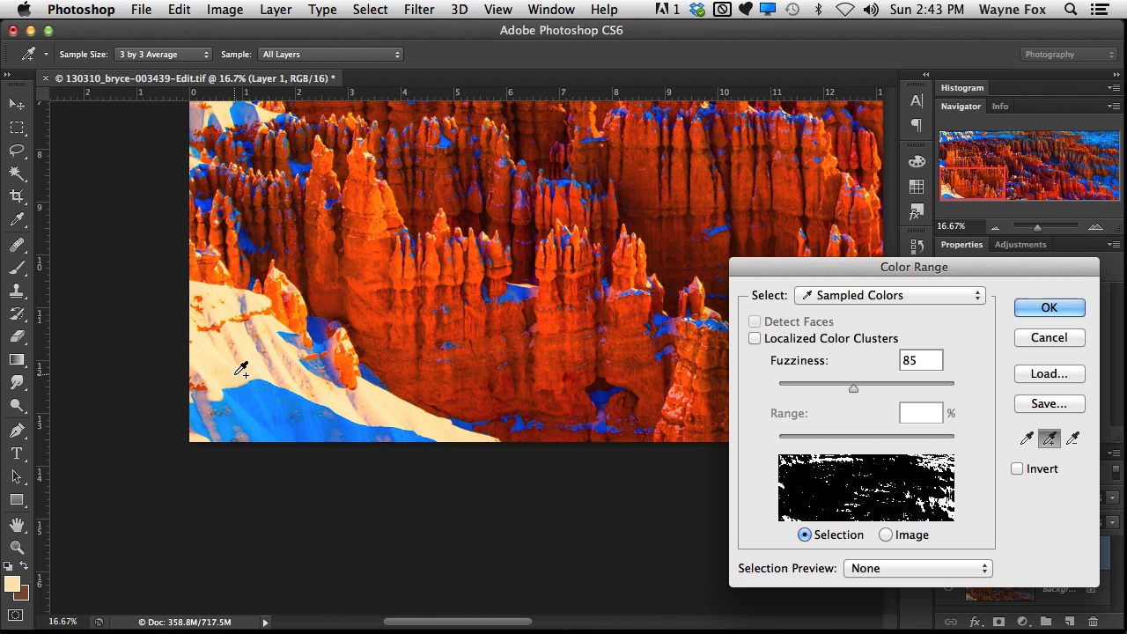
pyautogui.click(241, 370)
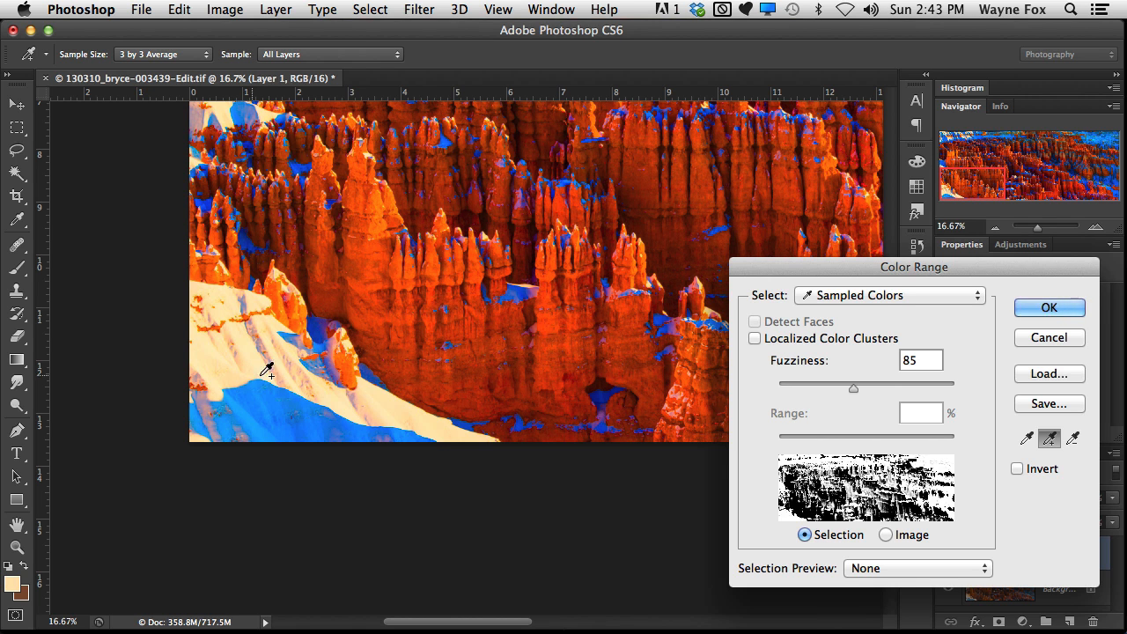
# Reduce the Color Range fuzziness to 31 and accept the selection
pyautogui.moveTo(835, 383); pyautogui.dragTo(819, 383)
pyautogui.scroll(5, 680, 251)
pyautogui.hscroll(-2, 680, 251)
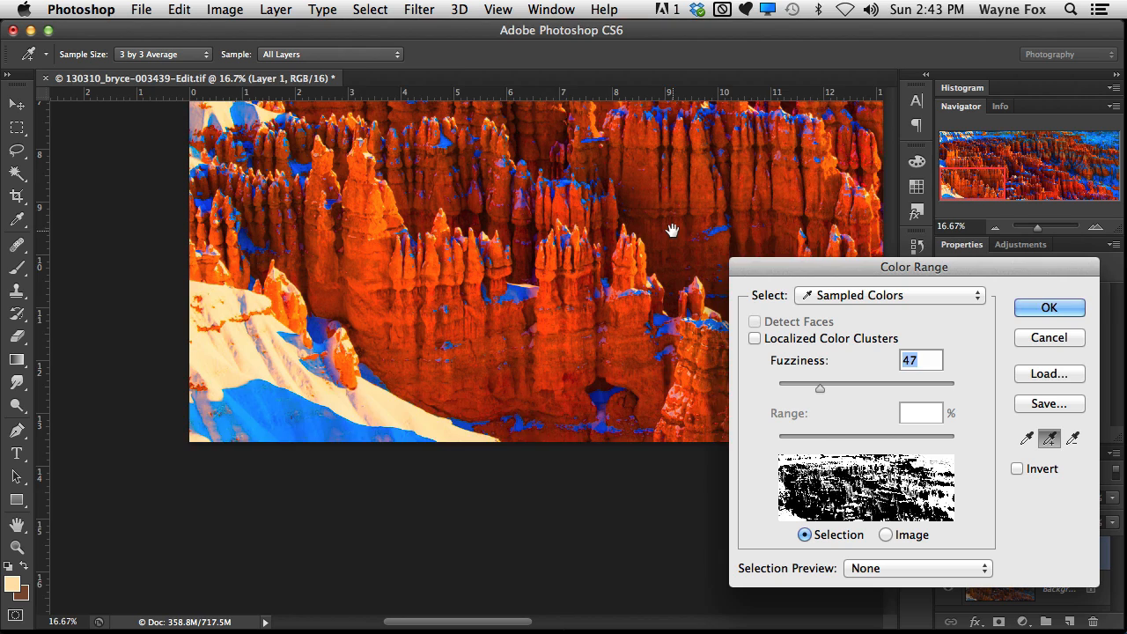
pyautogui.moveTo(820, 388); pyautogui.dragTo(805, 390)
pyautogui.moveTo(734, 267); pyautogui.dragTo(31, 213)
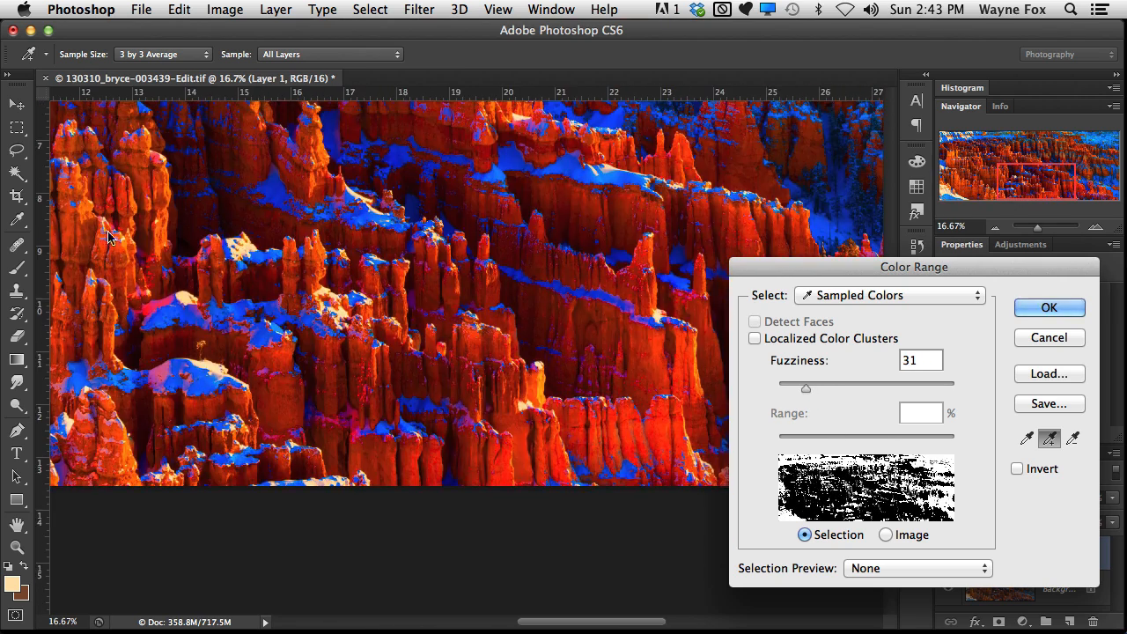
pyautogui.moveTo(280, 248); pyautogui.dragTo(25, 318)
pyautogui.moveTo(306, 310); pyautogui.dragTo(56, 307)
pyautogui.moveTo(373, 316); pyautogui.dragTo(167, 295)
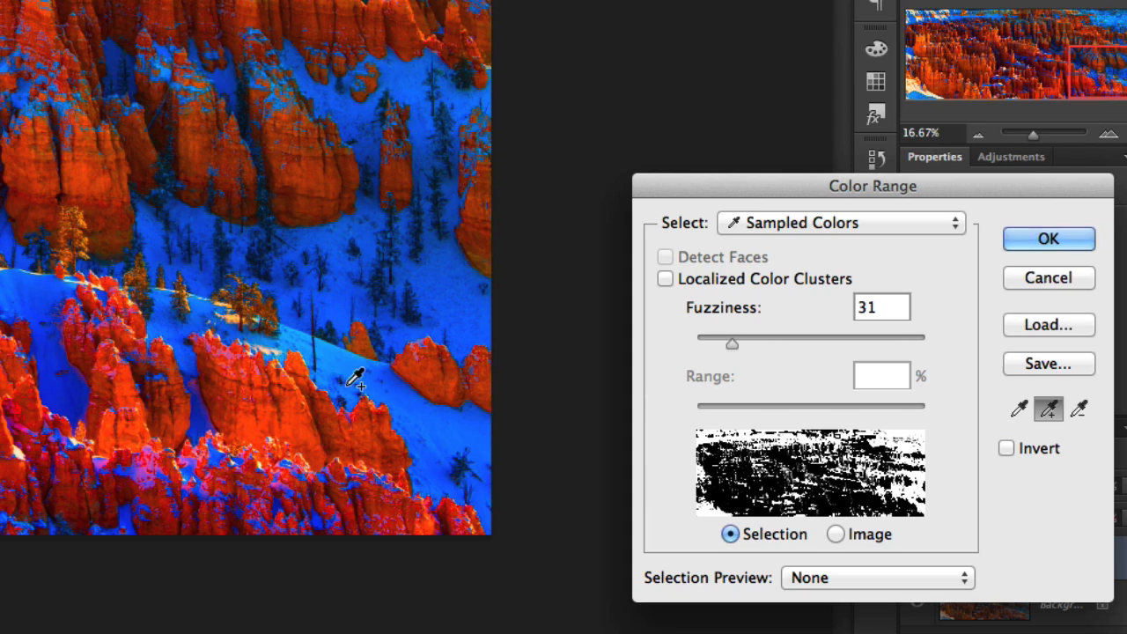
pyautogui.click(1028, 241)
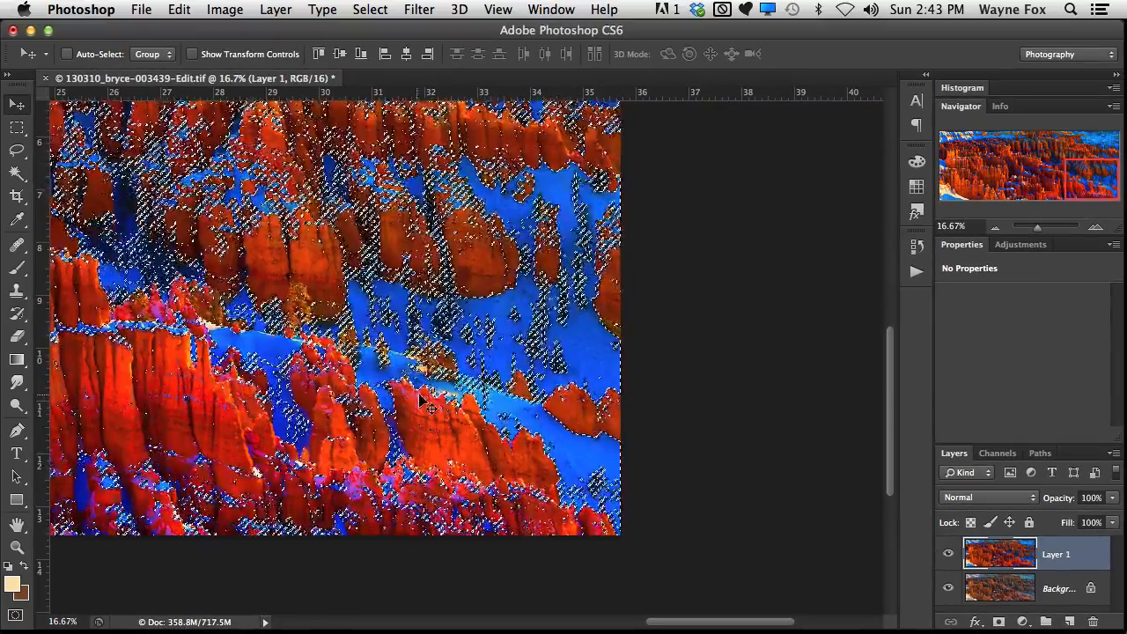
# Examine the selection outline across the canyon to see which snow and rock areas it covers
pyautogui.moveTo(242, 340); pyautogui.dragTo(460, 449)
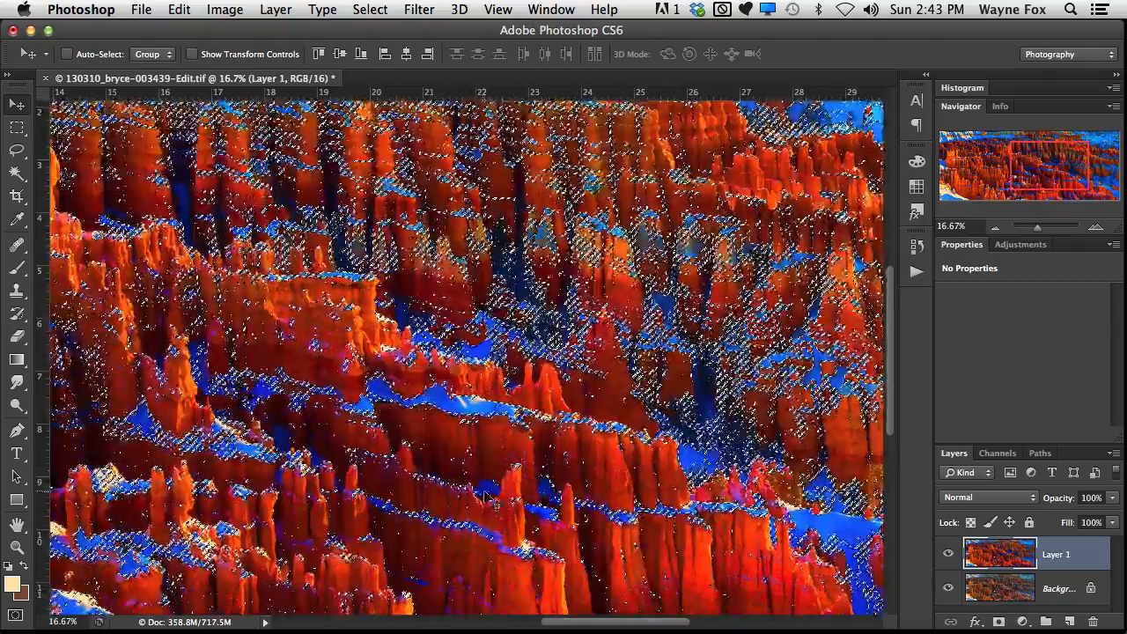
pyautogui.moveTo(370, 360); pyautogui.dragTo(659, 483)
pyautogui.moveTo(399, 396); pyautogui.dragTo(607, 259)
pyautogui.moveTo(433, 431); pyautogui.dragTo(300, 298)
pyautogui.moveTo(474, 356); pyautogui.dragTo(390, 440)
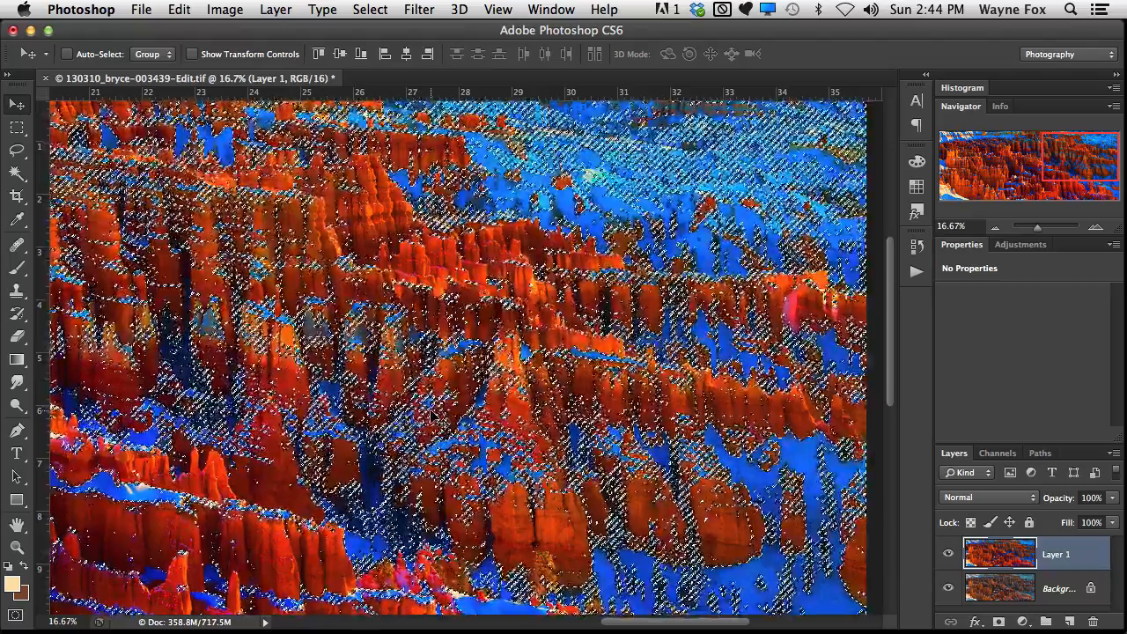
pyautogui.moveTo(495, 557); pyautogui.dragTo(502, 364)
pyautogui.moveTo(570, 422); pyautogui.dragTo(531, 386)
pyautogui.moveTo(429, 369); pyautogui.dragTo(601, 413)
pyautogui.moveTo(426, 351); pyautogui.dragTo(513, 403)
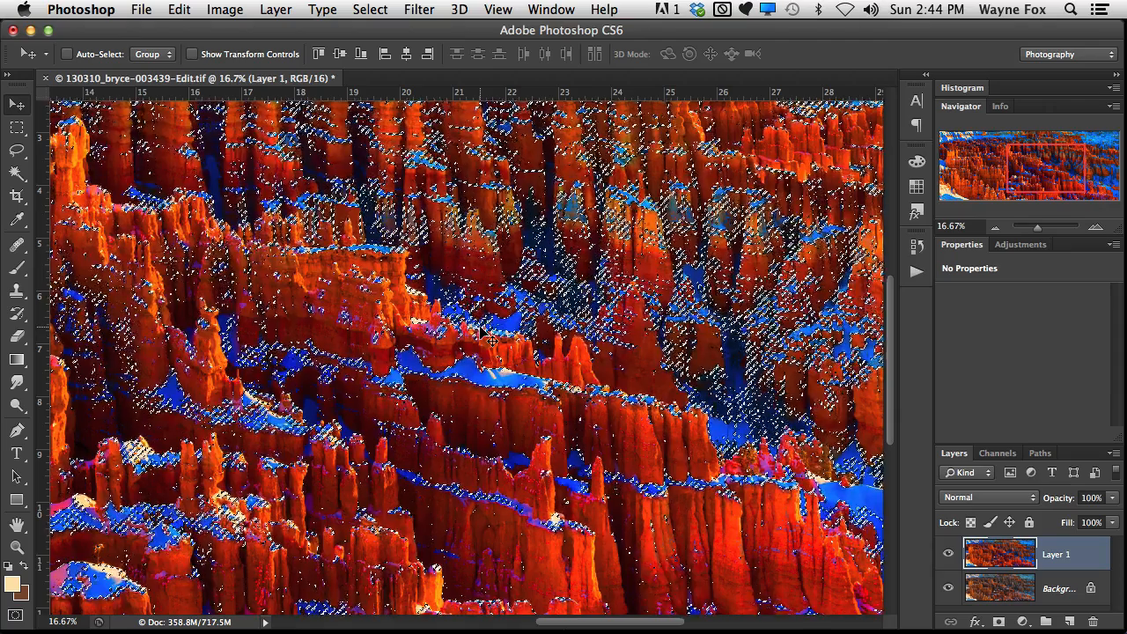
# Discard the selection and make a new Color Range selection that adds the dark blue snow beside the lower central spires
pyautogui.press('super+d')
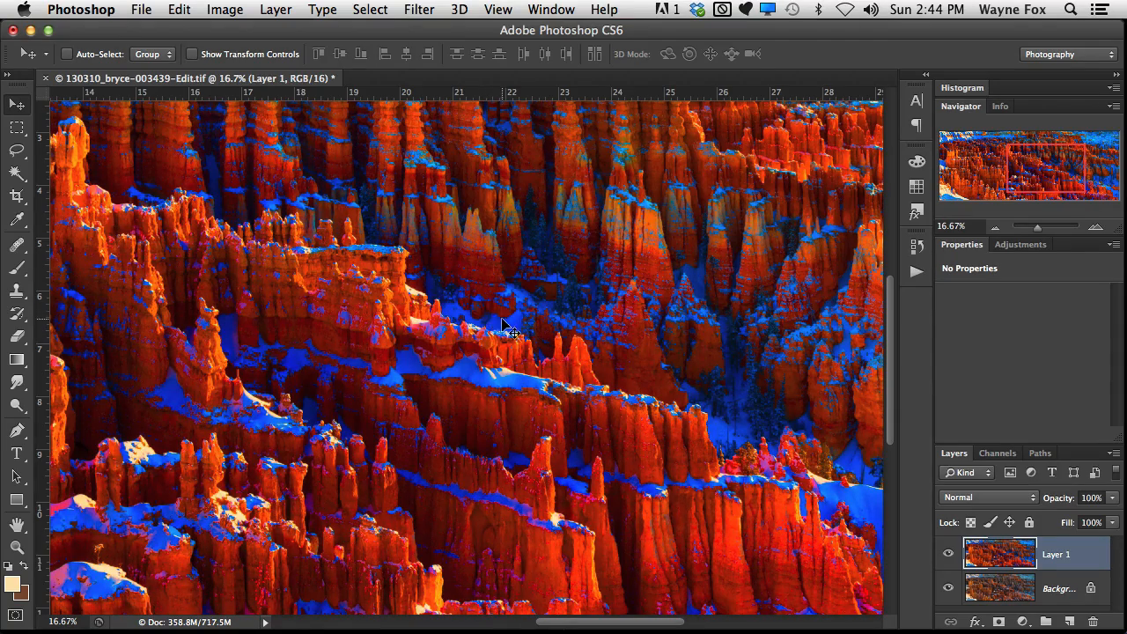
pyautogui.click(276, 10)
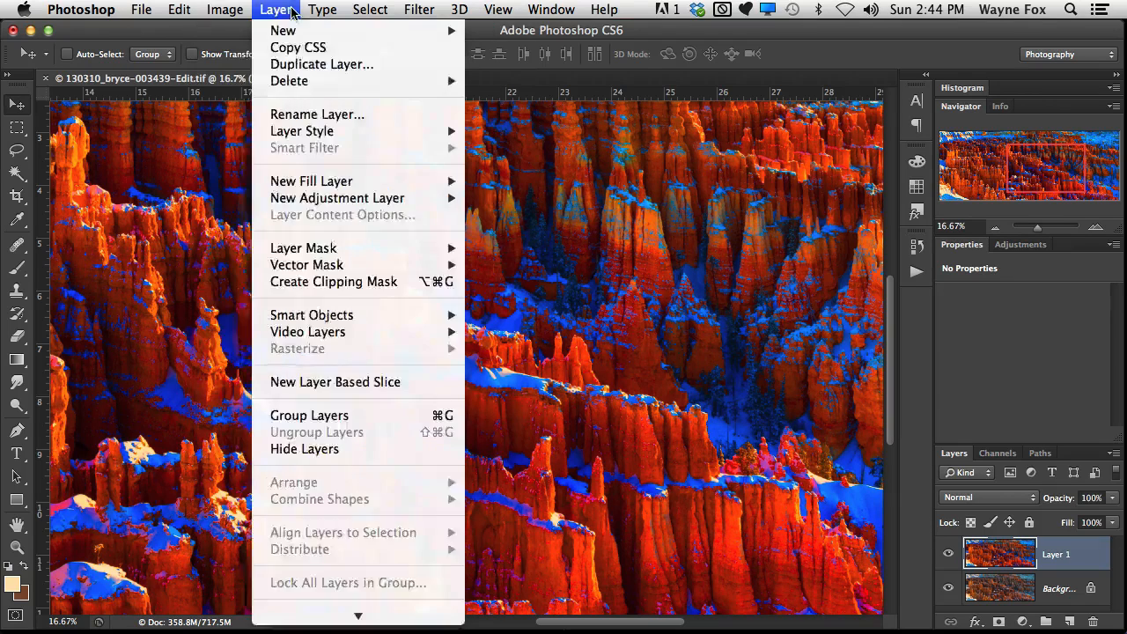
pyautogui.moveTo(369, 10)
pyautogui.click(405, 181)
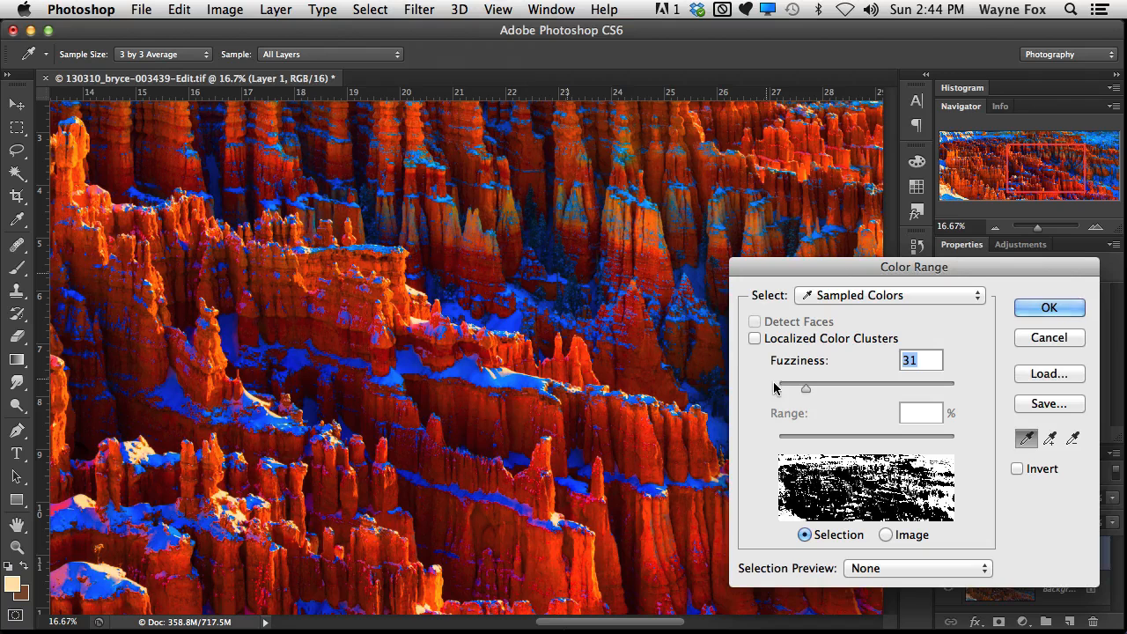
pyautogui.click(1051, 439)
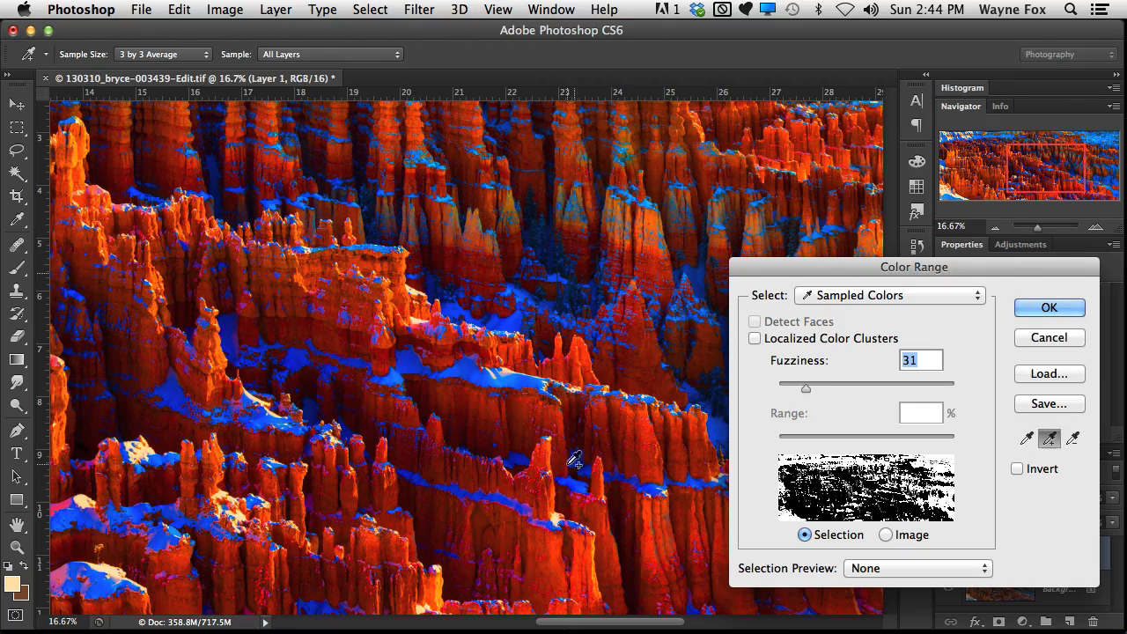
pyautogui.click(517, 455)
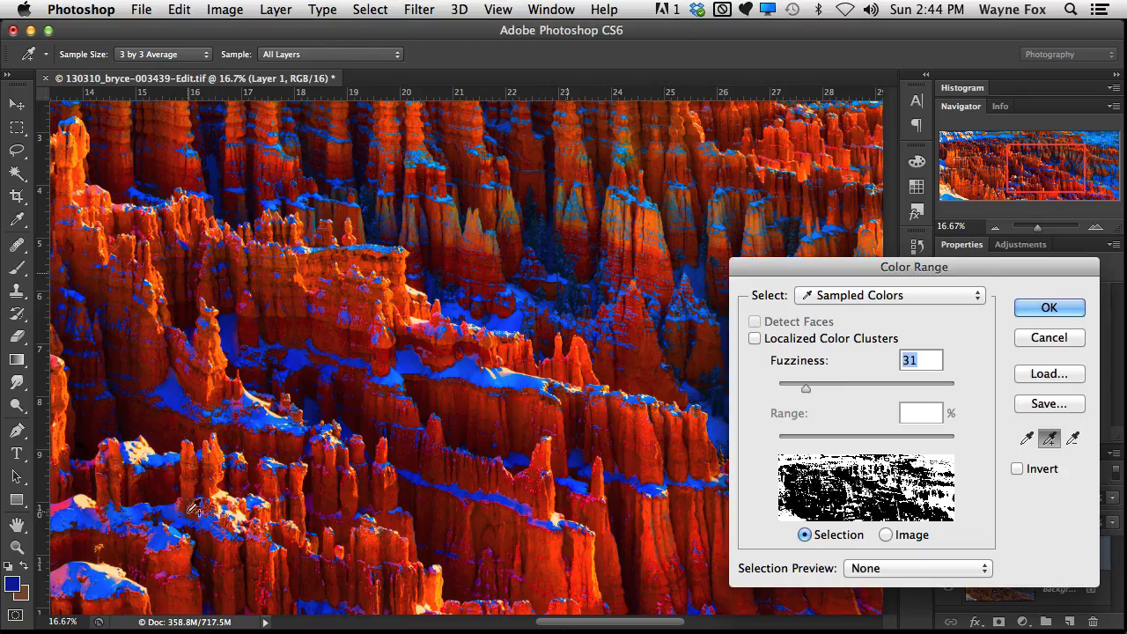
pyautogui.click(1041, 310)
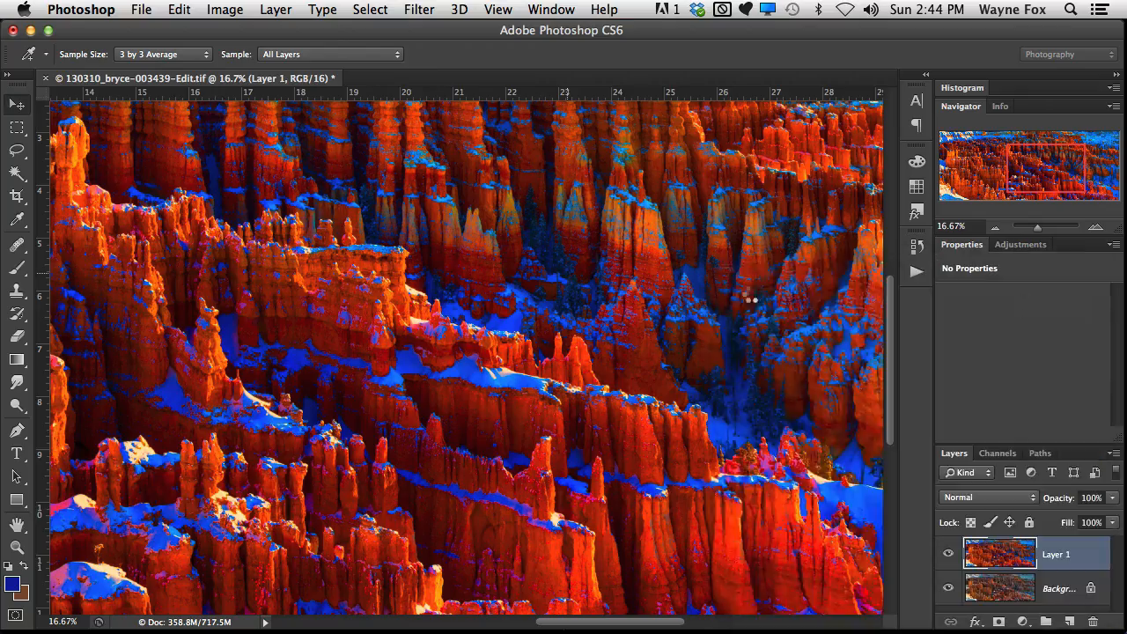
# Examine how the new selection outline follows the snow, rocks and trees, mainly in the right half of the panorama
pyautogui.press('v')
pyautogui.moveTo(715, 214); pyautogui.dragTo(378, 383)
pyautogui.moveTo(431, 293); pyautogui.dragTo(288, 316)
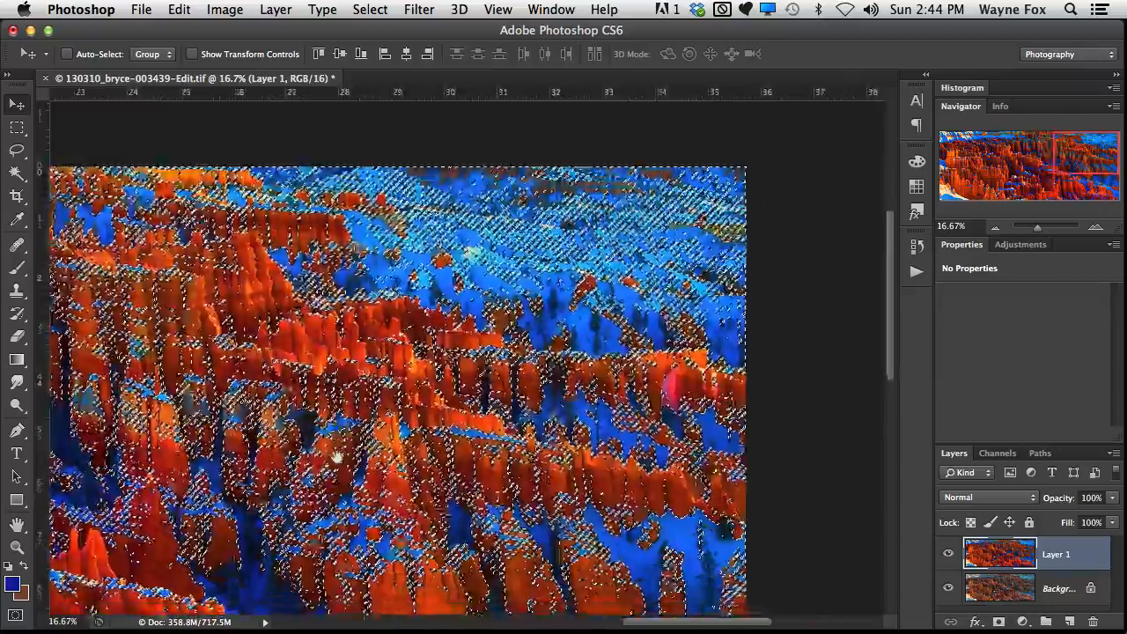
pyautogui.moveTo(335, 461); pyautogui.dragTo(314, 332)
pyautogui.moveTo(468, 344); pyautogui.dragTo(712, 323)
pyautogui.moveTo(369, 335); pyautogui.dragTo(647, 349)
pyautogui.moveTo(428, 350); pyautogui.dragTo(566, 520)
pyautogui.moveTo(692, 369); pyautogui.dragTo(291, 302)
pyautogui.moveTo(443, 359); pyautogui.dragTo(342, 250)
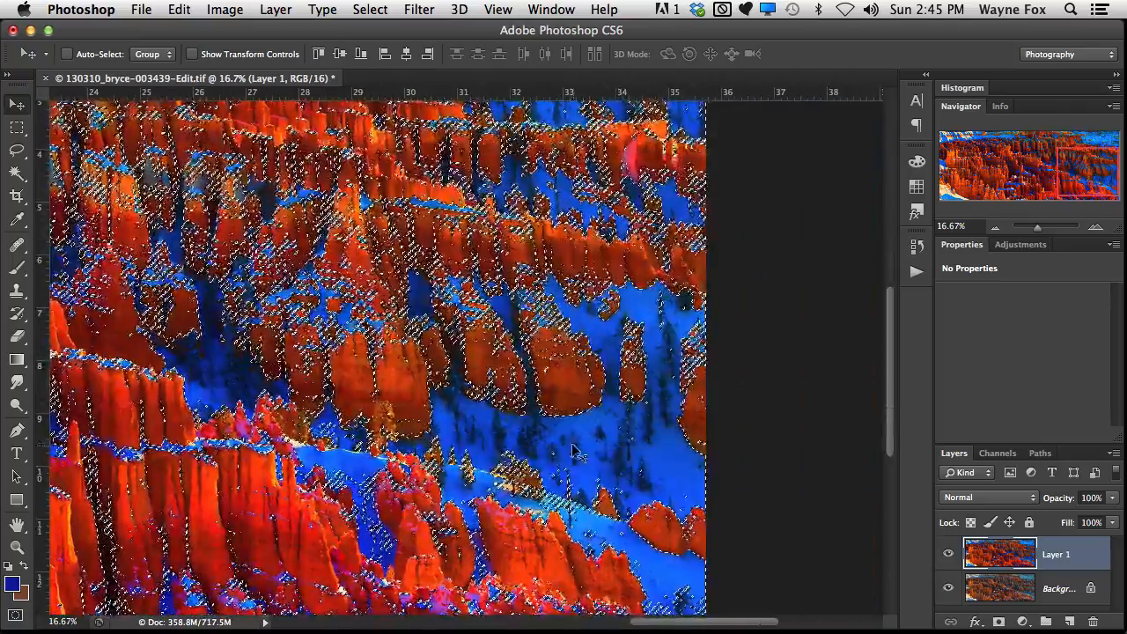
pyautogui.moveTo(583, 456); pyautogui.dragTo(655, 419)
pyautogui.moveTo(546, 432); pyautogui.dragTo(656, 528)
pyautogui.moveTo(683, 436); pyautogui.dragTo(645, 592)
pyautogui.moveTo(717, 382); pyautogui.dragTo(608, 442)
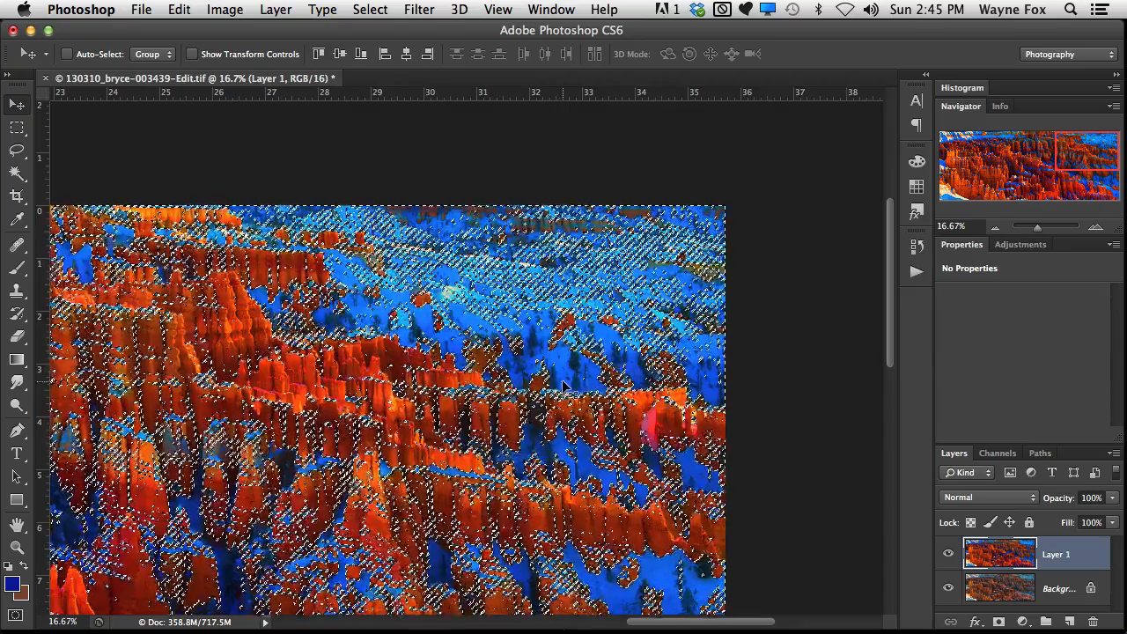
# Replace the selection with a new Color Range selection at fuzziness 31, subtracting the dark tree tones in the shadowed snow at the lower right
pyautogui.hotkey('ctrl', 'd')
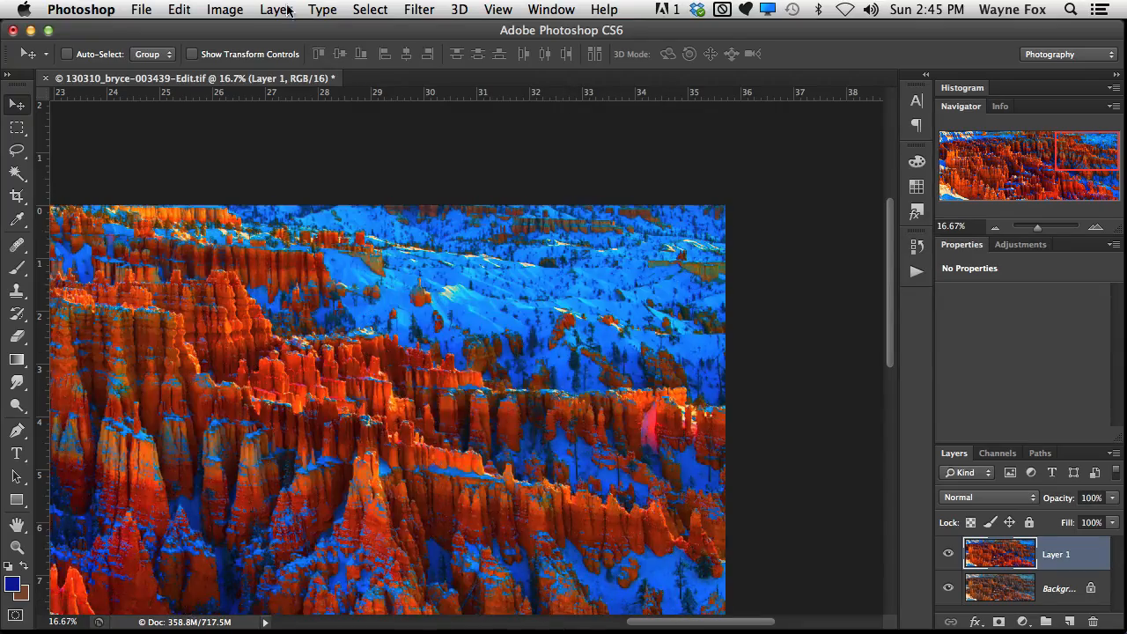
pyautogui.click(354, 8)
pyautogui.click(414, 181)
pyautogui.moveTo(654, 502); pyautogui.dragTo(581, 194)
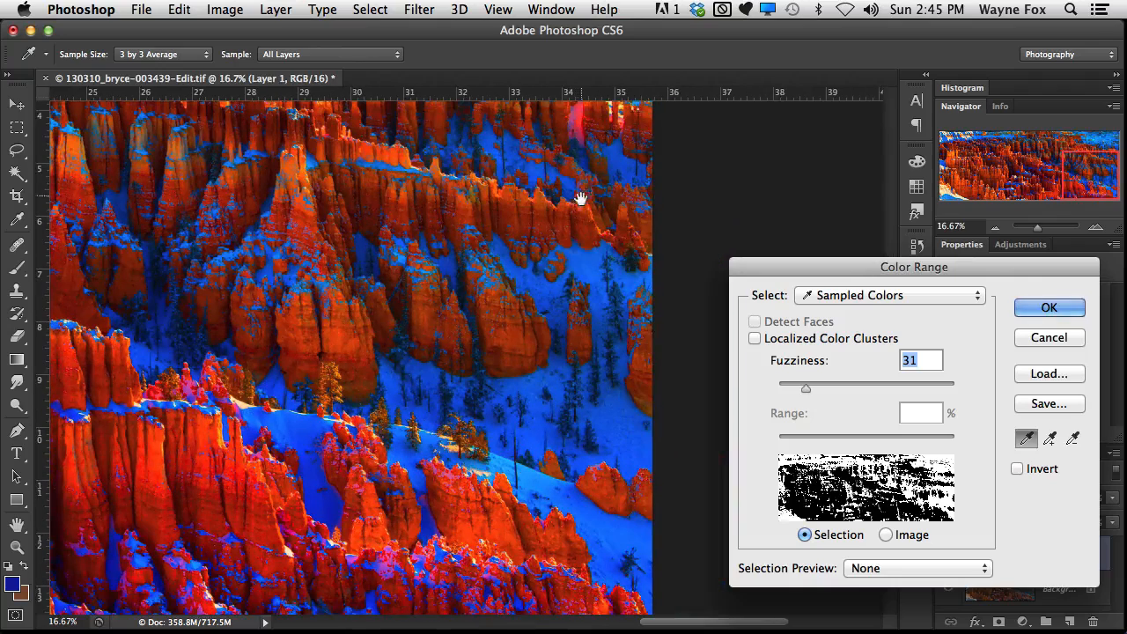
pyautogui.press('alt')
pyautogui.click(596, 436)
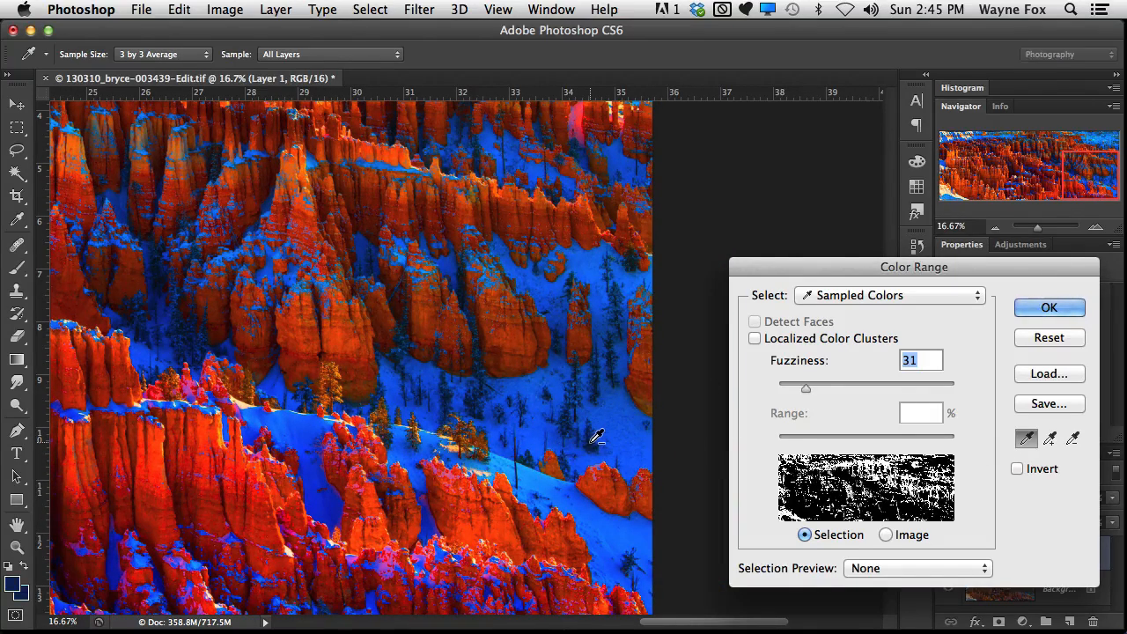
pyautogui.click(1050, 307)
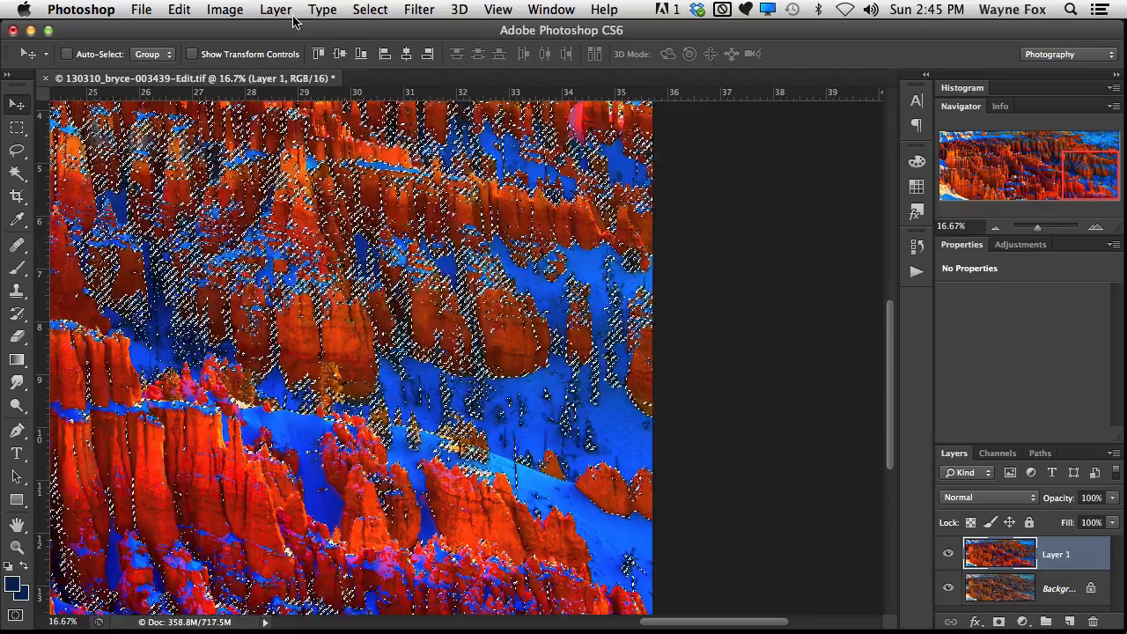
# Expand the Color Range selection outward
pyautogui.click(373, 9)
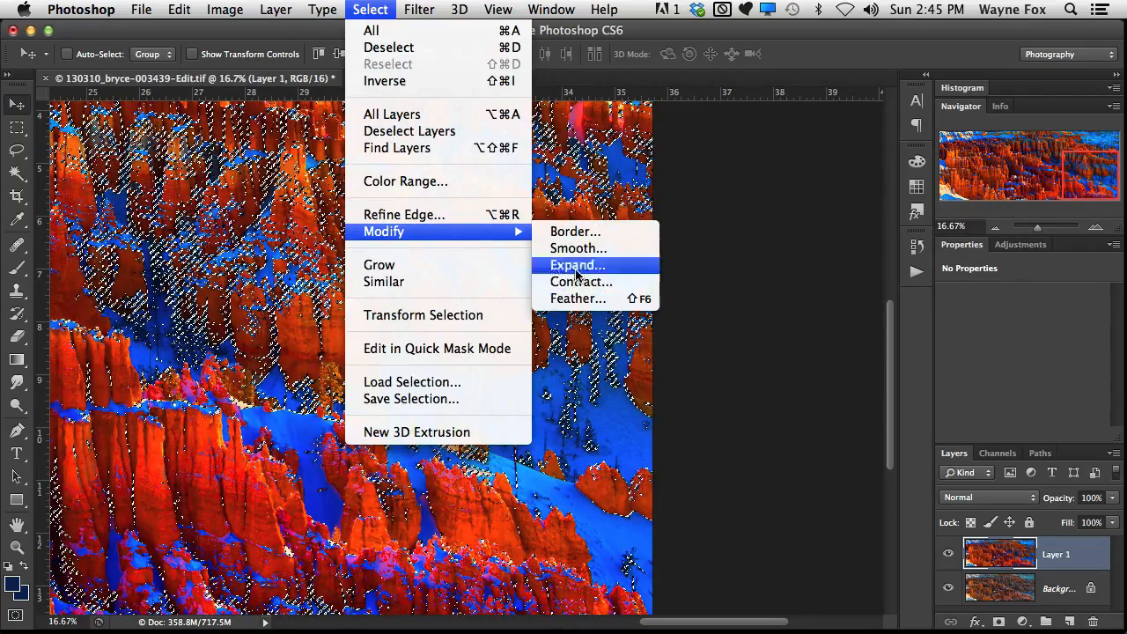
pyautogui.click(754, 198)
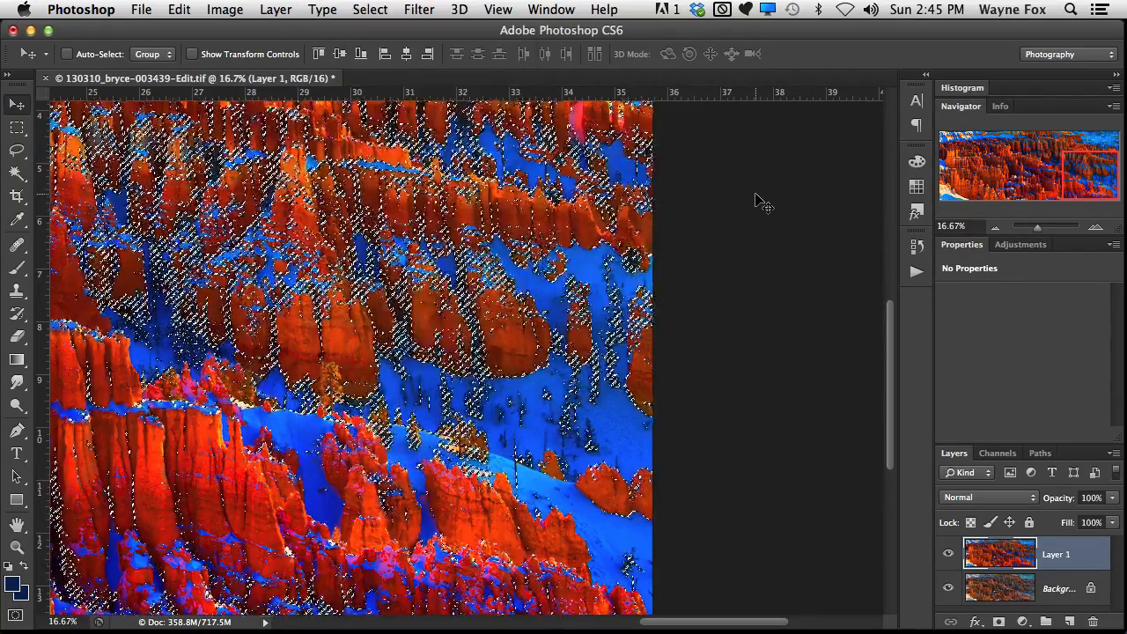
pyautogui.click(371, 9)
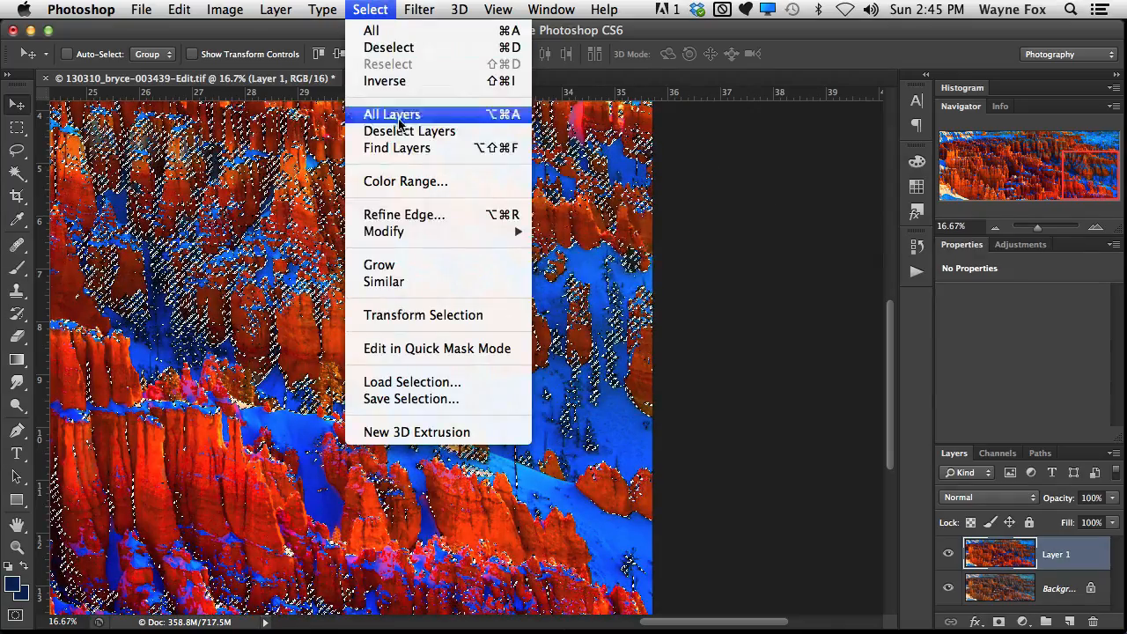
pyautogui.moveTo(415, 234)
pyautogui.click(598, 266)
pyautogui.press('Return')
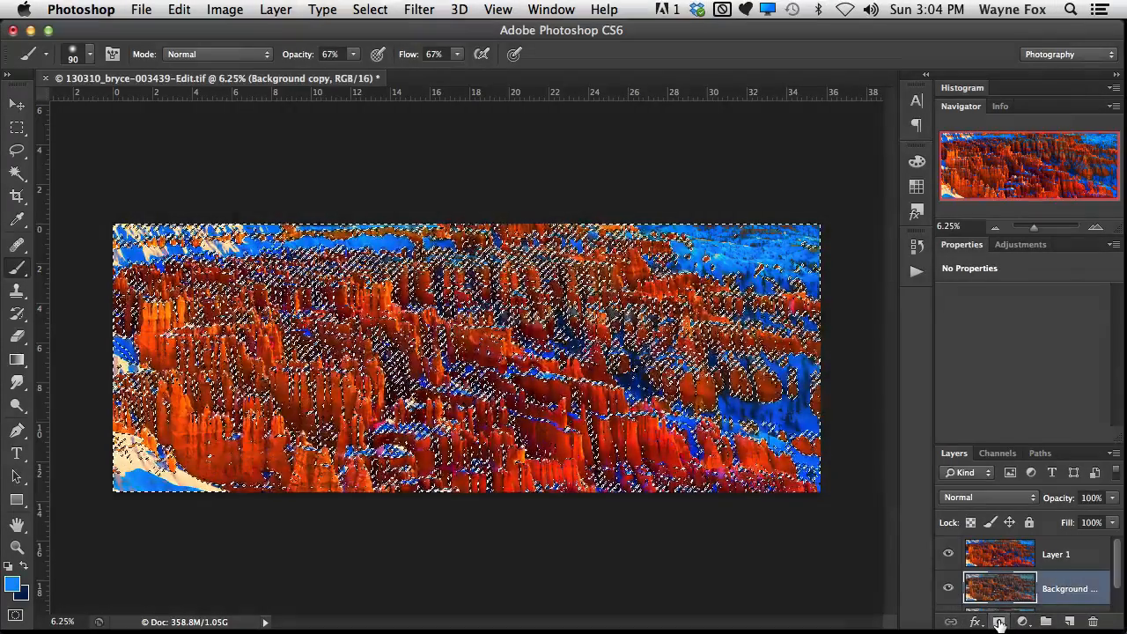
# Turn the snow selection into a layer mask on the Background copy layer and delete the oversaturated Layer 1
pyautogui.click(1000, 622)
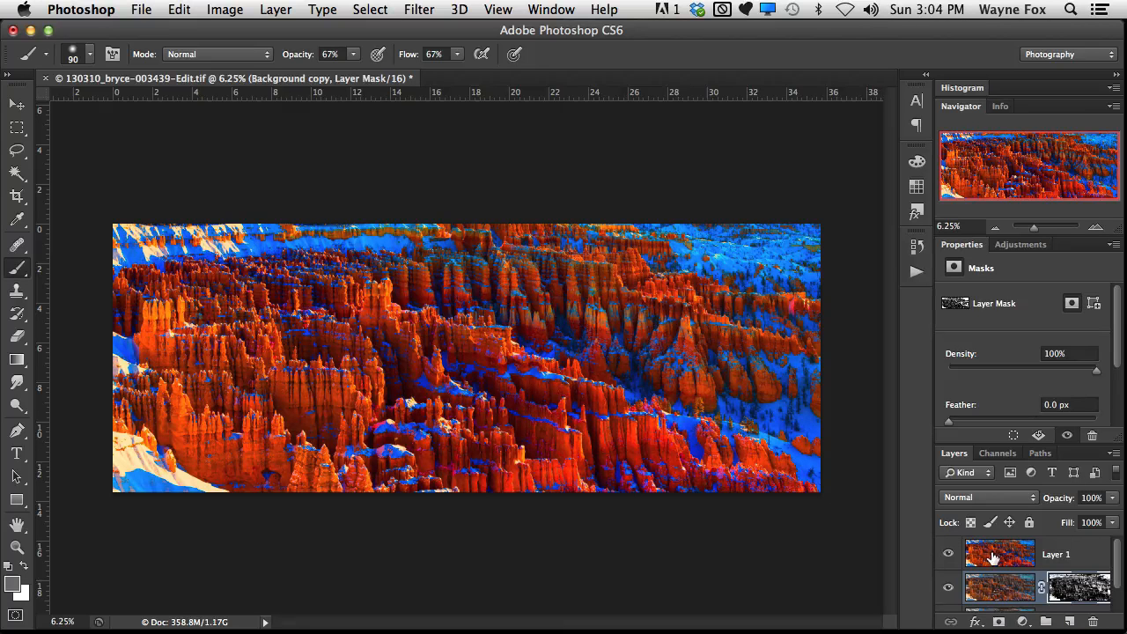
pyautogui.moveTo(992, 555); pyautogui.dragTo(1093, 625)
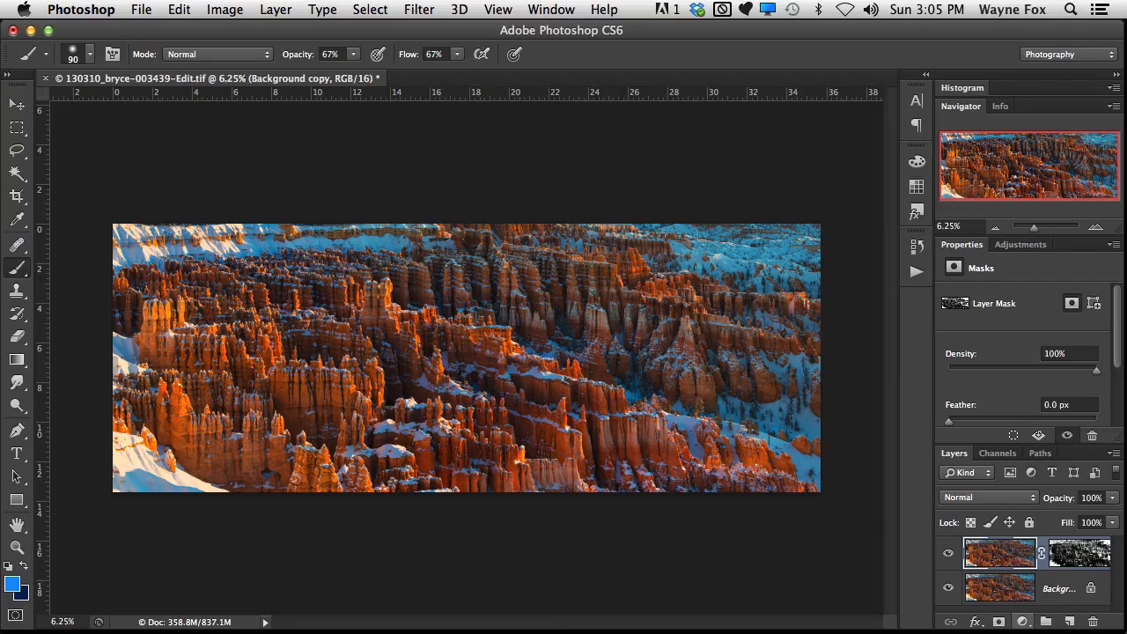
# Start a Gaussian Blur on the Background copy's layer mask and preview a detailed area of the right-hand spires
pyautogui.click(1067, 561)
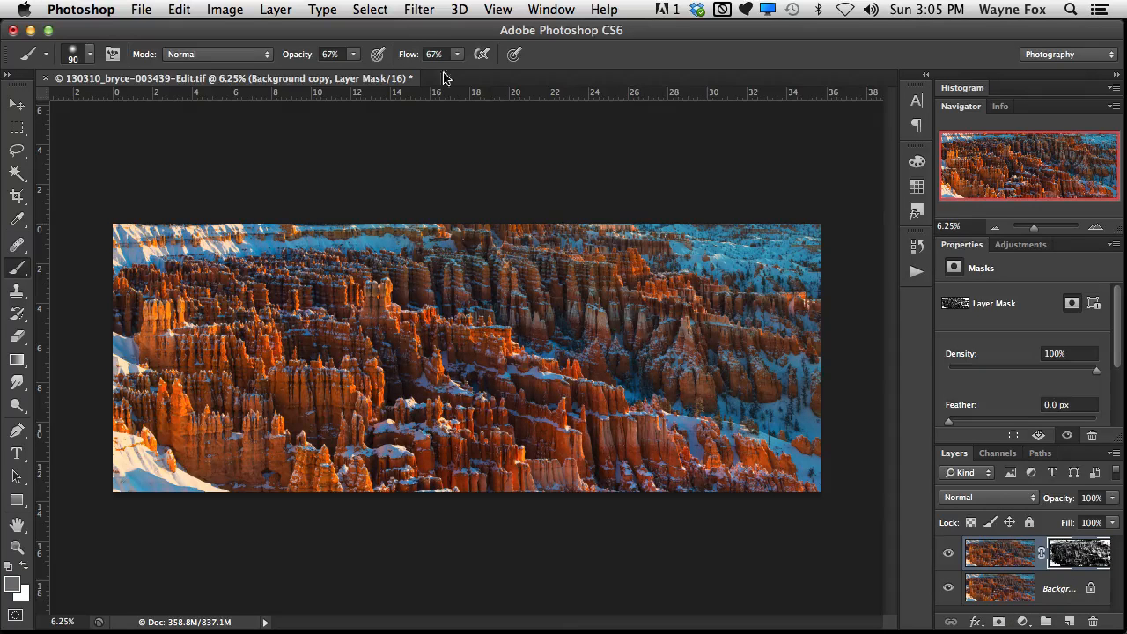
pyautogui.click(412, 10)
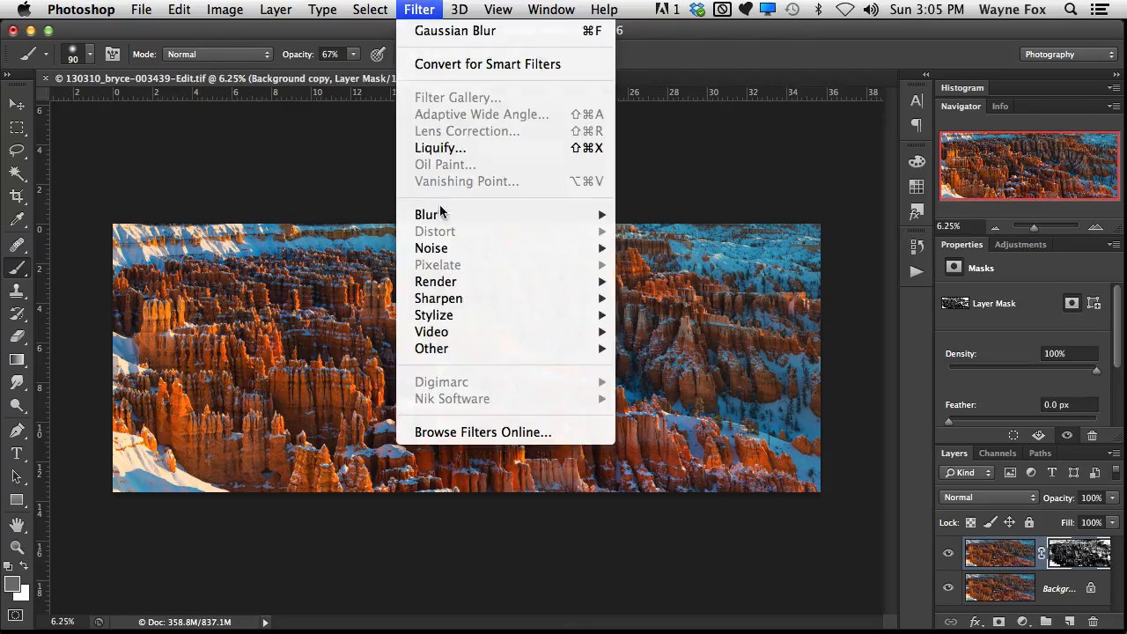
pyautogui.moveTo(484, 214)
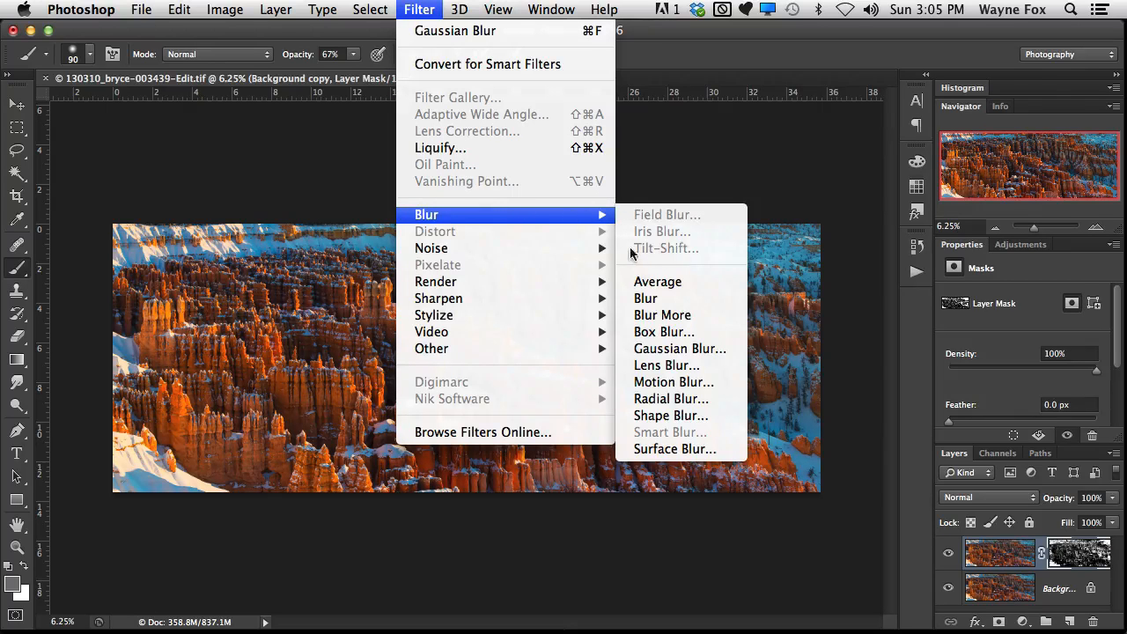
pyautogui.click(678, 349)
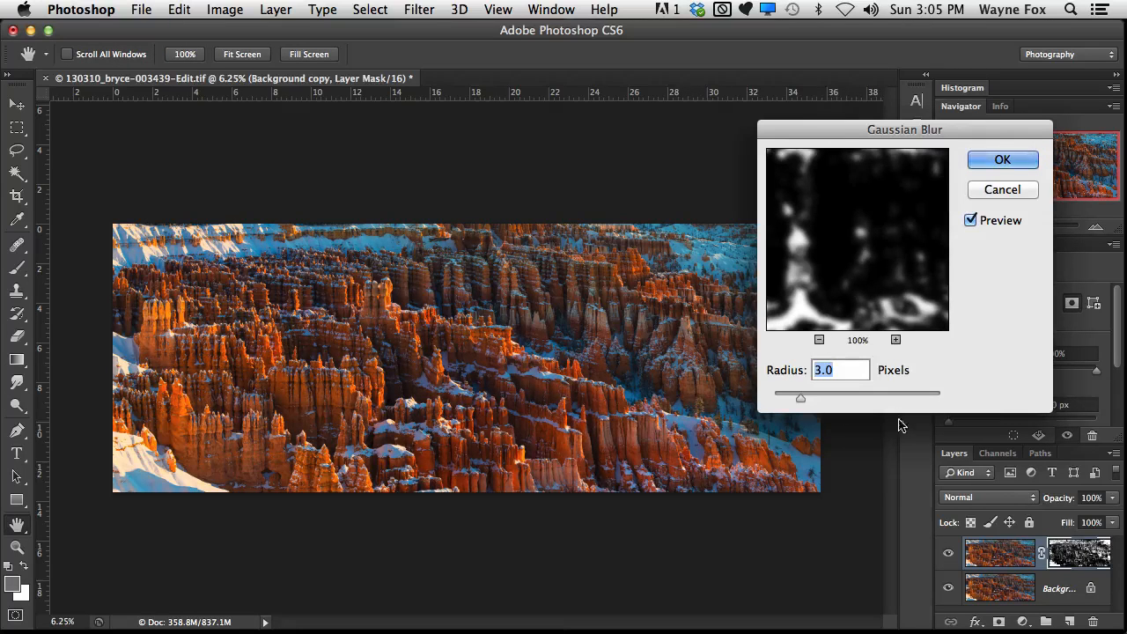
pyautogui.click(682, 283)
pyautogui.click(665, 262)
pyautogui.click(632, 245)
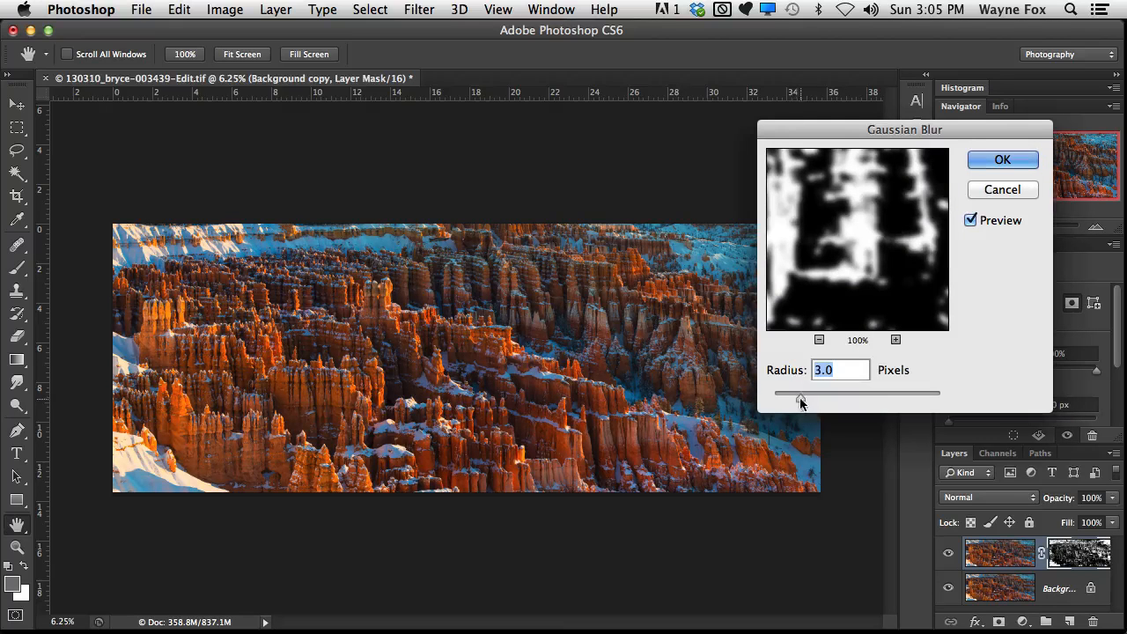
# Set the Gaussian Blur radius to 3.3 pixels with the image preview off and apply it to the mask
pyautogui.moveTo(801, 398); pyautogui.dragTo(795, 398)
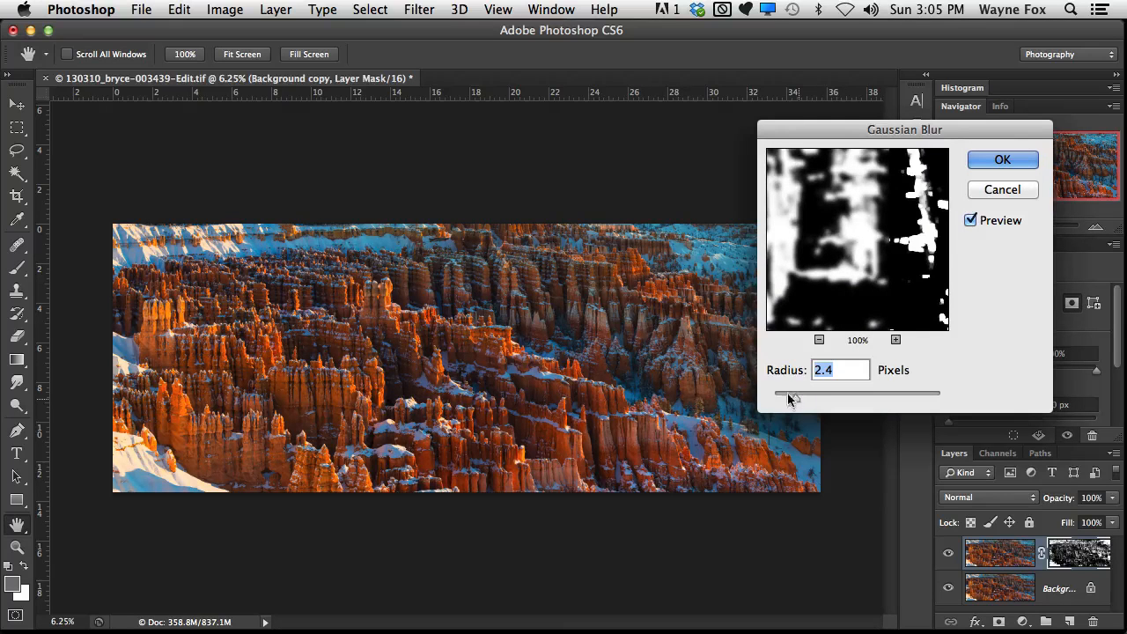
pyautogui.moveTo(795, 398); pyautogui.dragTo(793, 397)
pyautogui.moveTo(801, 398); pyautogui.dragTo(807, 398)
pyautogui.click(970, 220)
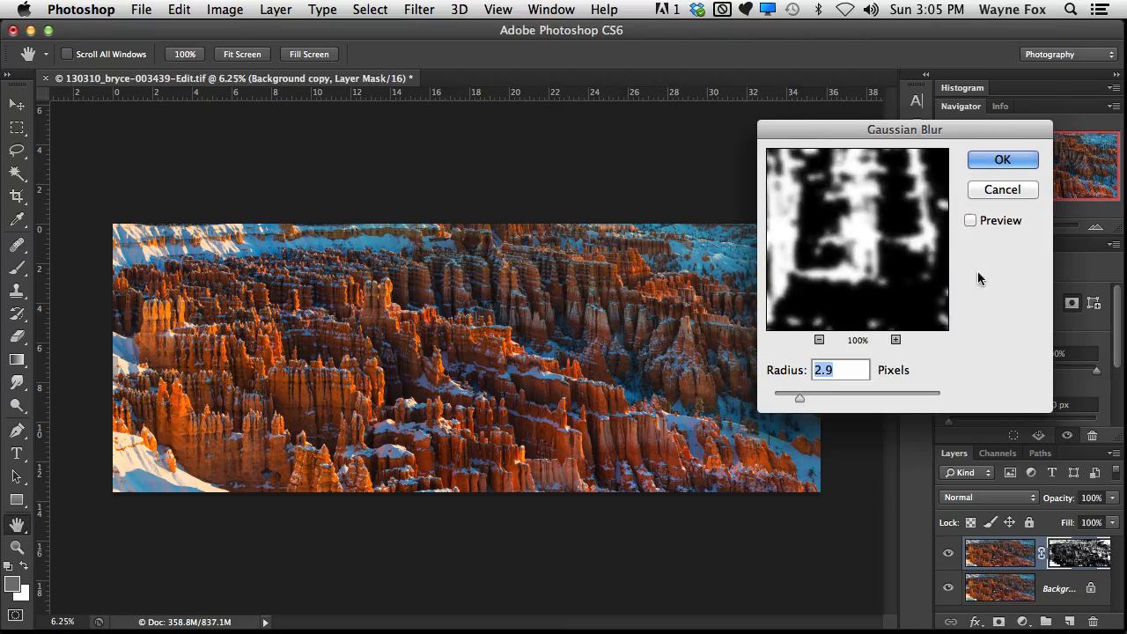
pyautogui.moveTo(807, 403); pyautogui.dragTo(803, 403)
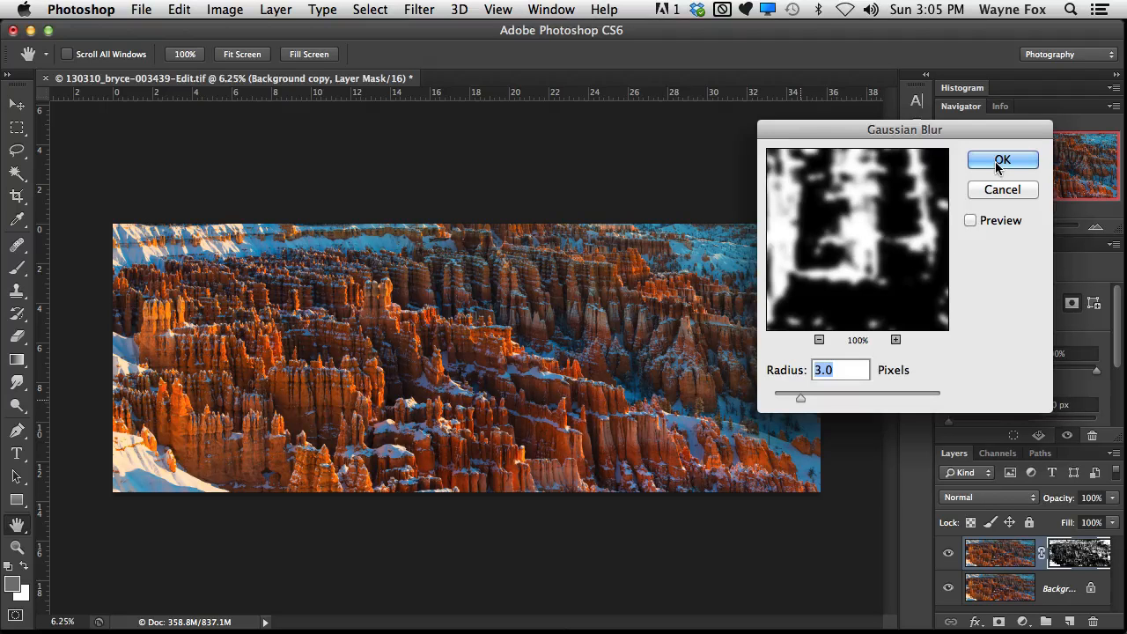
pyautogui.press('Up')
pyautogui.press('Up')
pyautogui.press('Up')
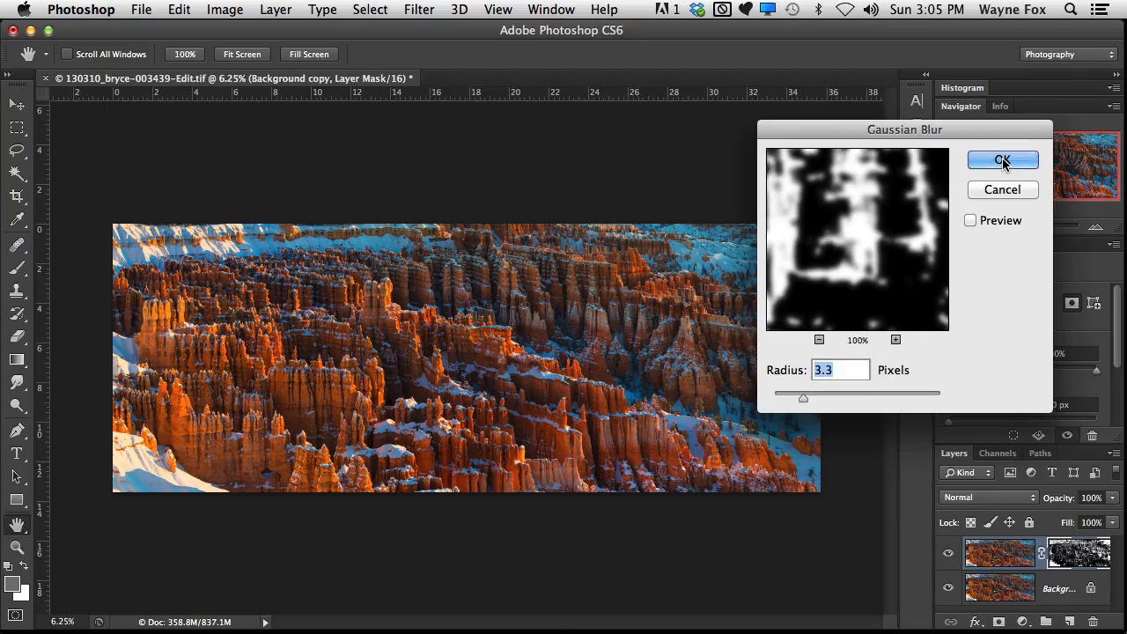
pyautogui.click(1002, 160)
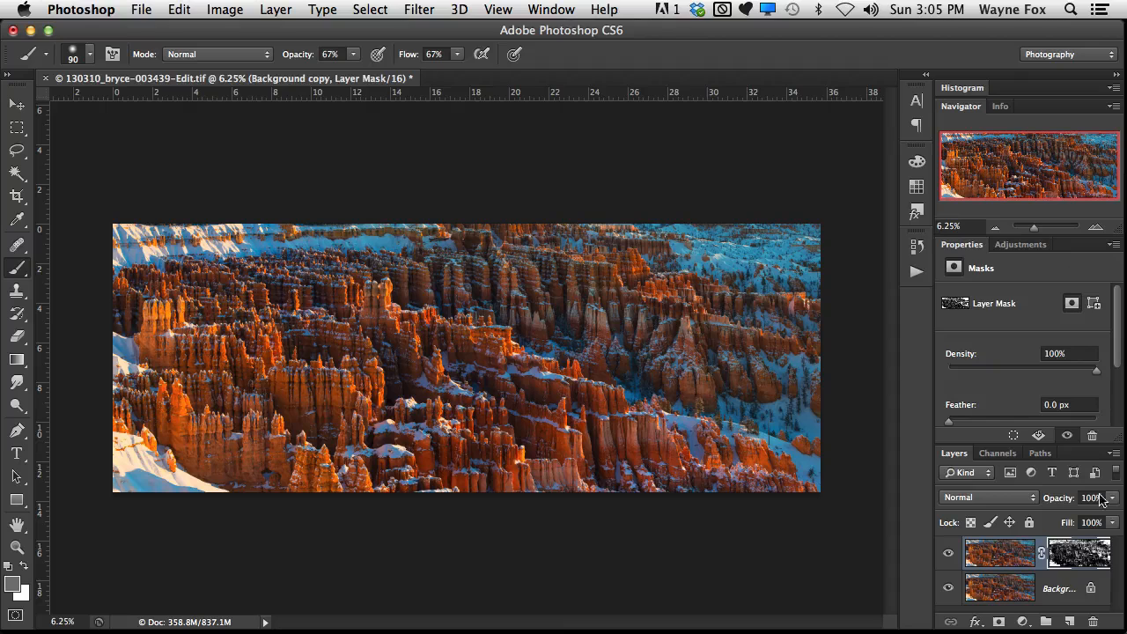
# Display the layer mask on its own and examine its softened edges up close and across the whole panorama, then restore the image view
pyautogui.keyDown('alt'); pyautogui.click(1073, 560); pyautogui.keyUp('alt')
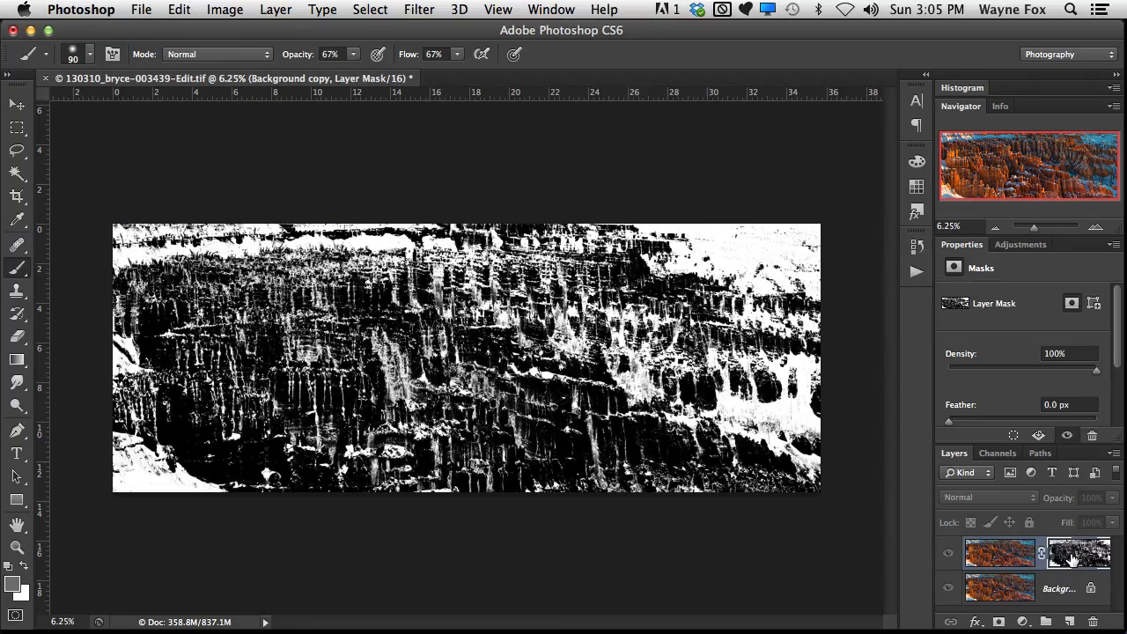
pyautogui.keyDown('super'); pyautogui.click(730, 326); pyautogui.keyUp('super')
pyautogui.keyDown('super'); pyautogui.click(502, 354); pyautogui.keyUp('super')
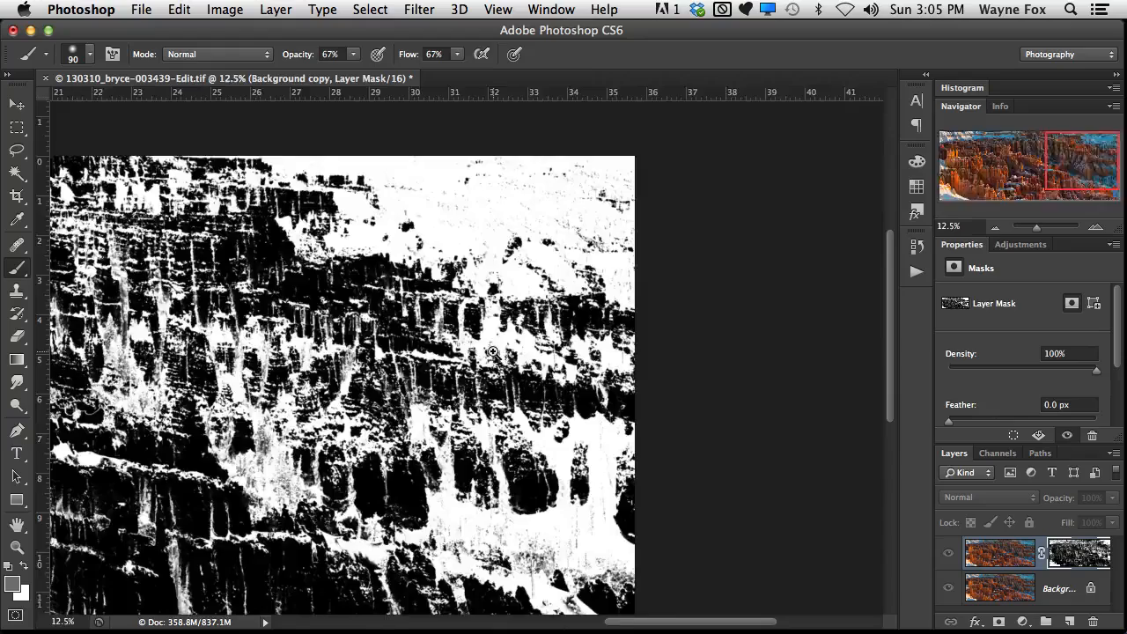
pyautogui.keyDown('super'); pyautogui.click(502, 354); pyautogui.keyUp('super')
pyautogui.keyDown('super'); pyautogui.click(502, 354); pyautogui.keyUp('super')
pyautogui.keyDown('super'); pyautogui.click(502, 354); pyautogui.keyUp('super')
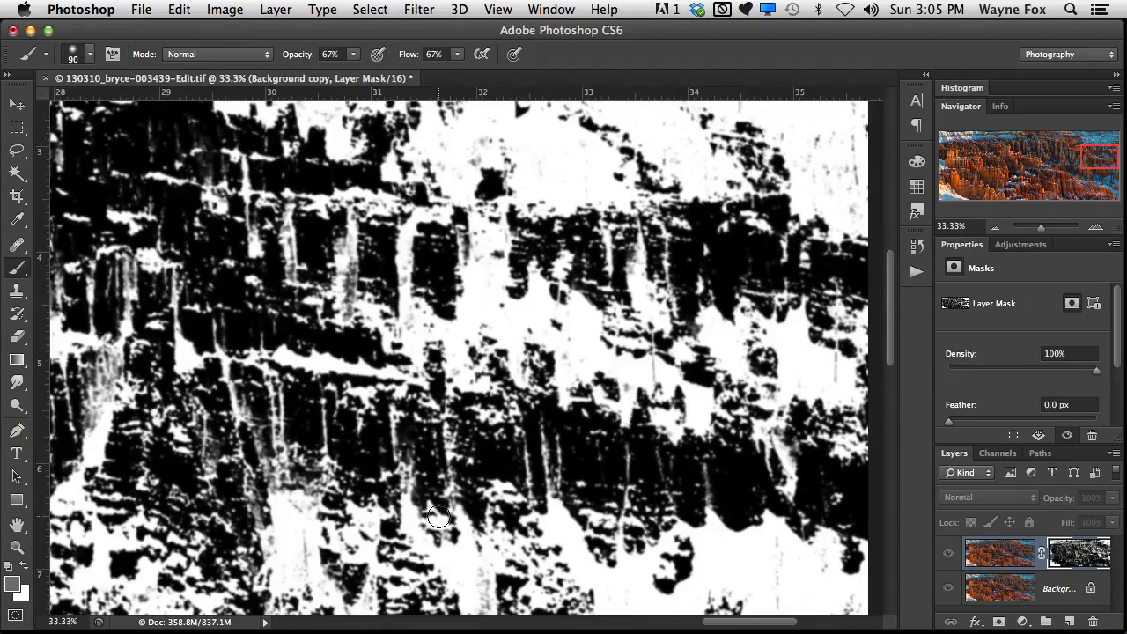
pyautogui.doubleClick(18, 526)
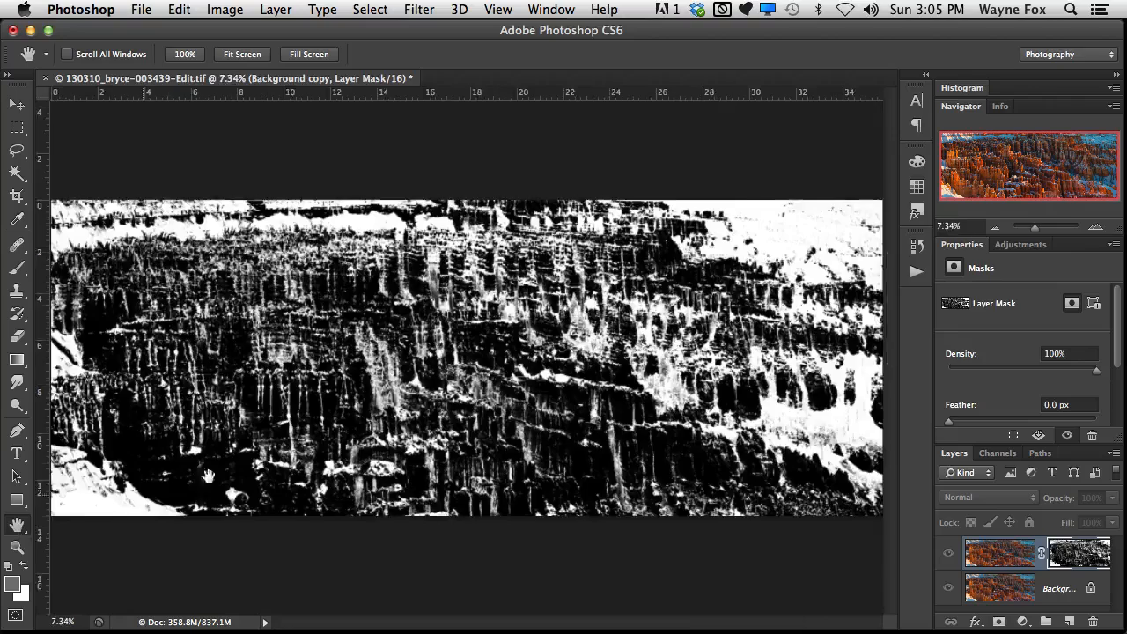
pyautogui.click(949, 555)
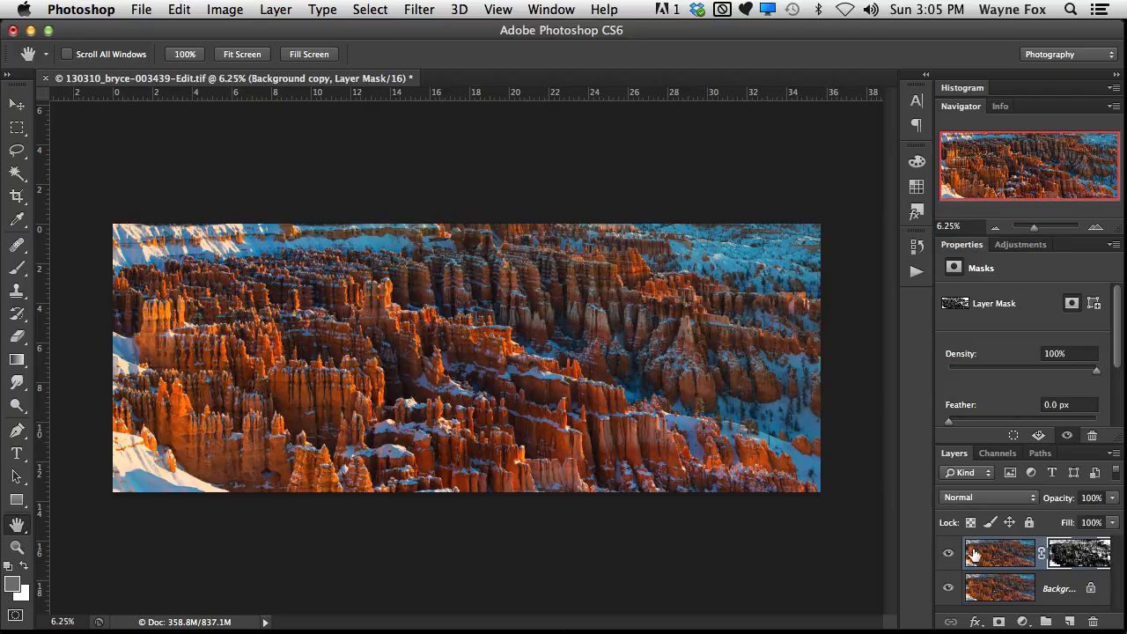
# Add a Hue/Saturation adjustment clipped to the masked Background copy layer and lower its saturation to about -44
pyautogui.click(1022, 624)
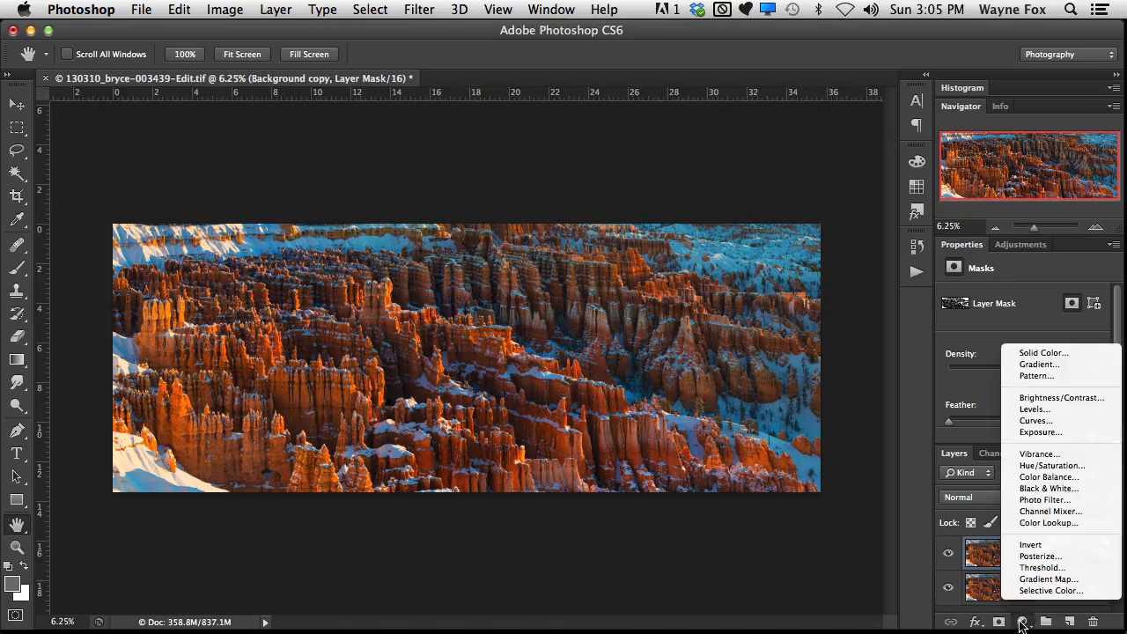
pyautogui.click(1031, 472)
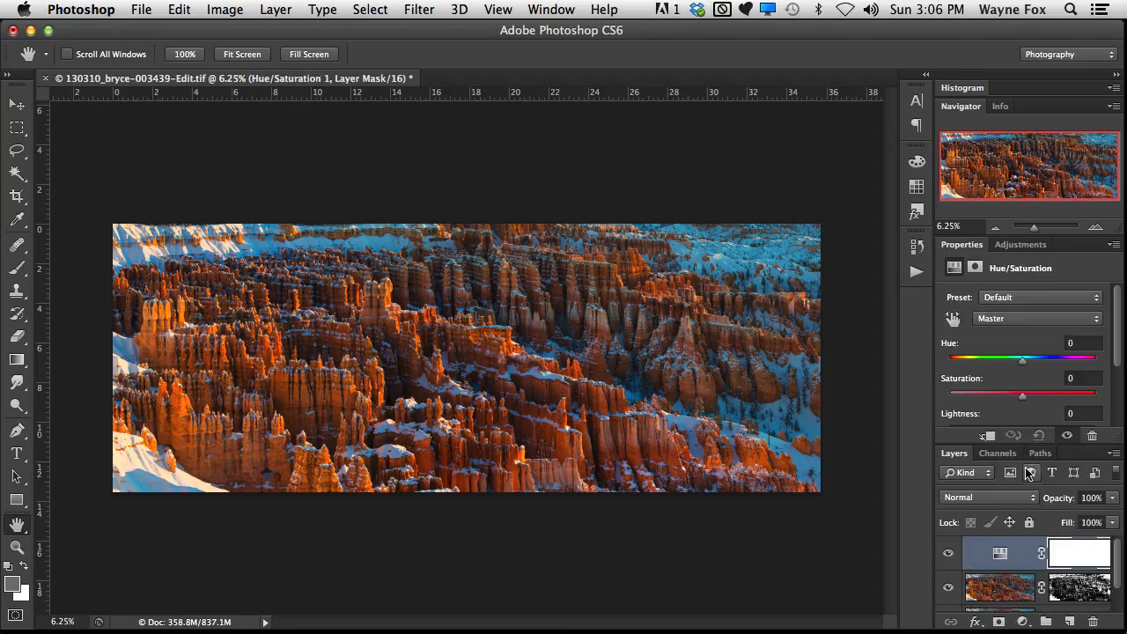
pyautogui.click(988, 436)
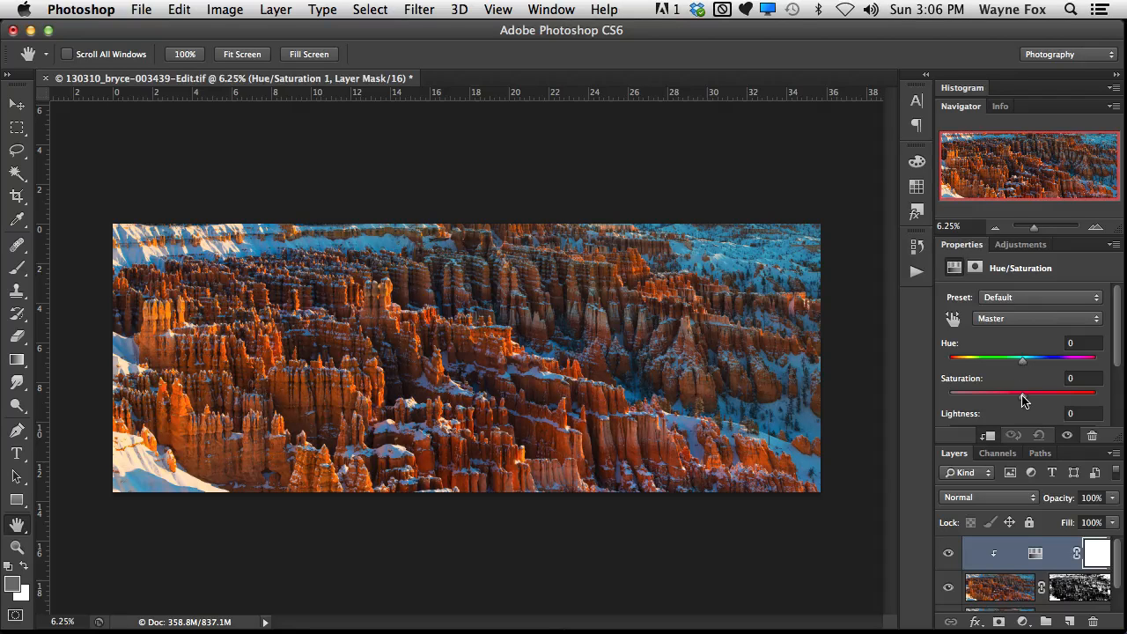
pyautogui.moveTo(1023, 402); pyautogui.dragTo(990, 401)
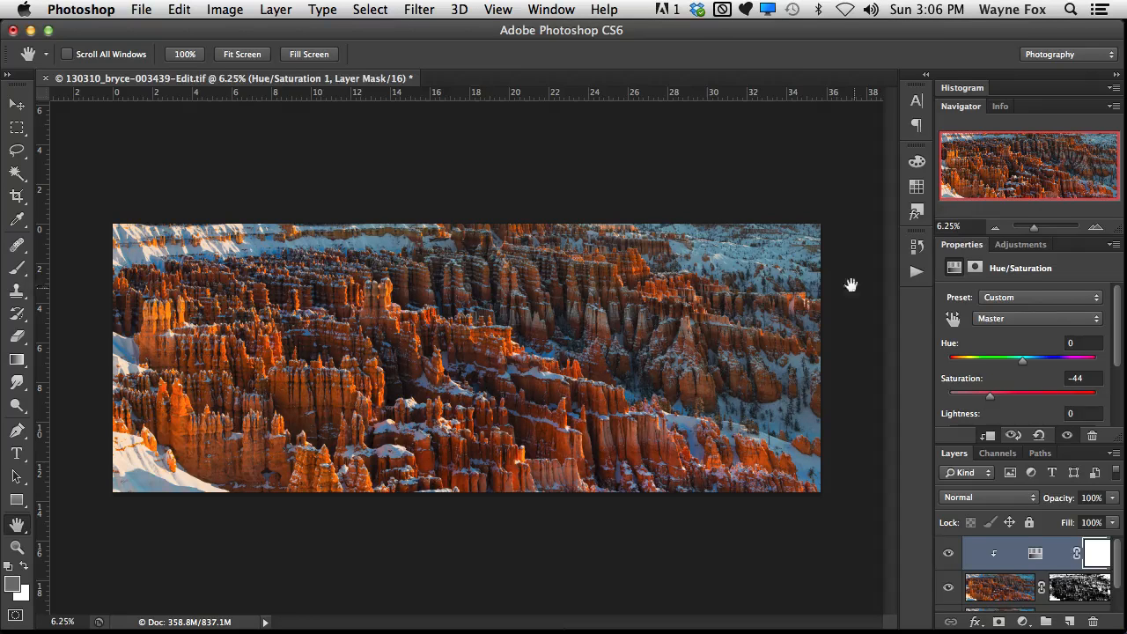
pyautogui.moveTo(987, 394)
pyautogui.mouseDown()
pyautogui.moveTo(1009, 396)
pyautogui.moveTo(992, 397)
pyautogui.mouseUp()
# Add a Brightness/Contrast adjustment clipped to the masked snow layer and set its brightness to 30
pyautogui.click(1023, 621)
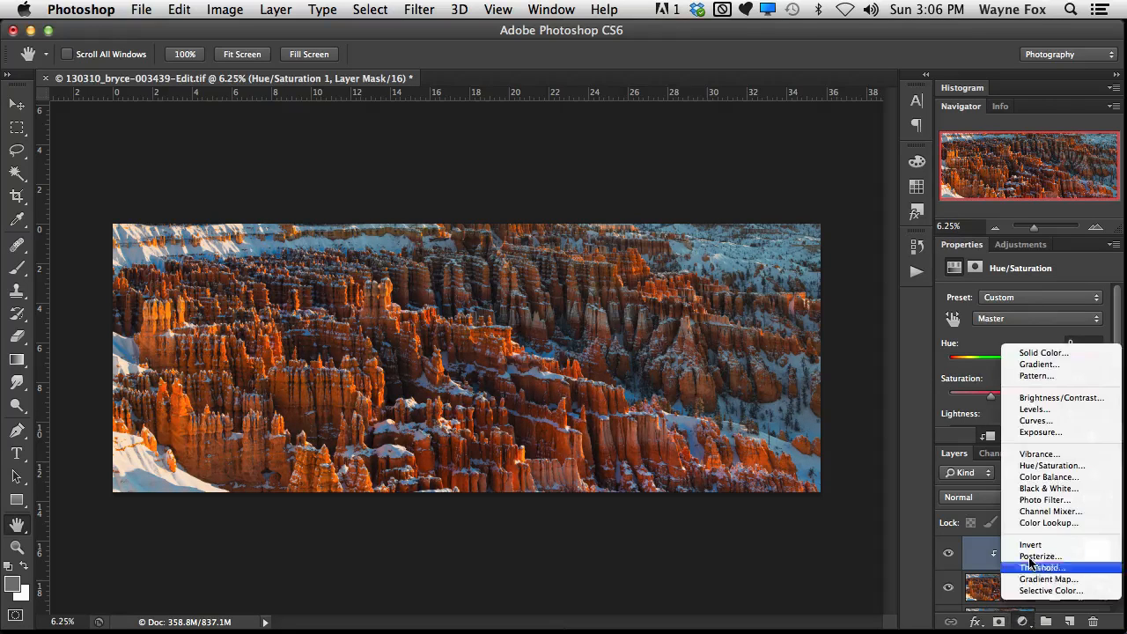
pyautogui.click(1032, 398)
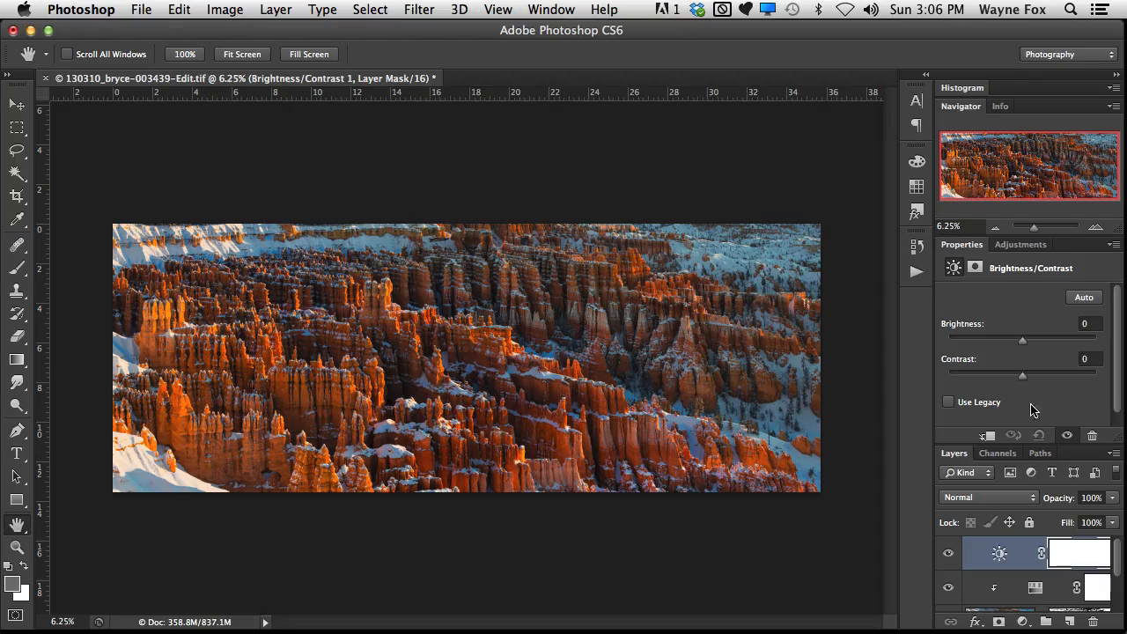
pyautogui.click(988, 437)
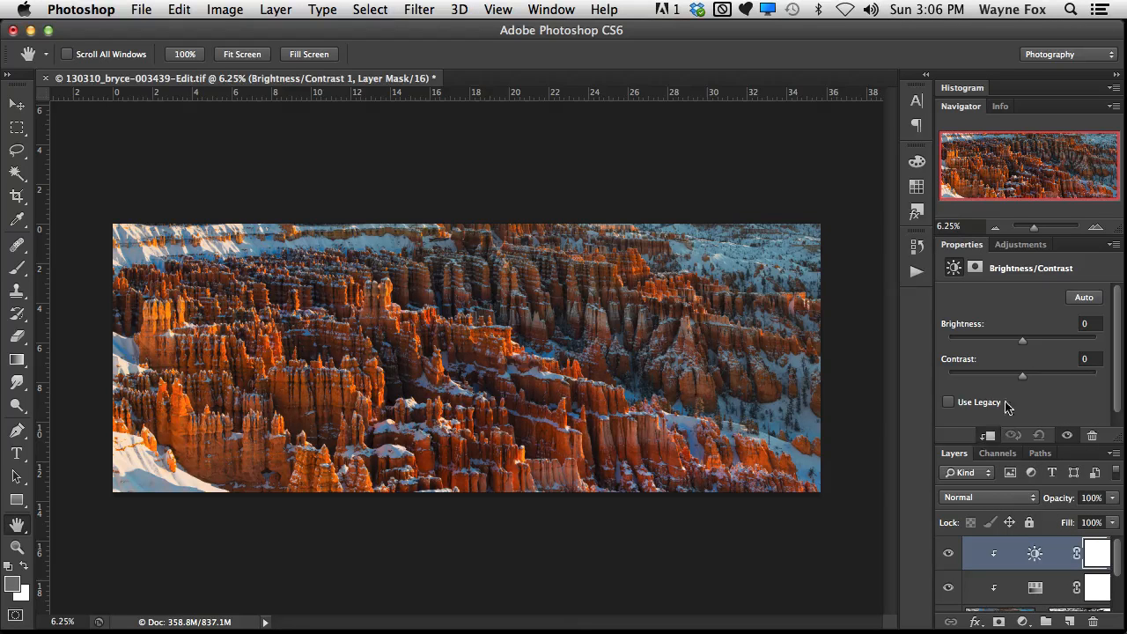
pyautogui.moveTo(1023, 345); pyautogui.dragTo(1036, 347)
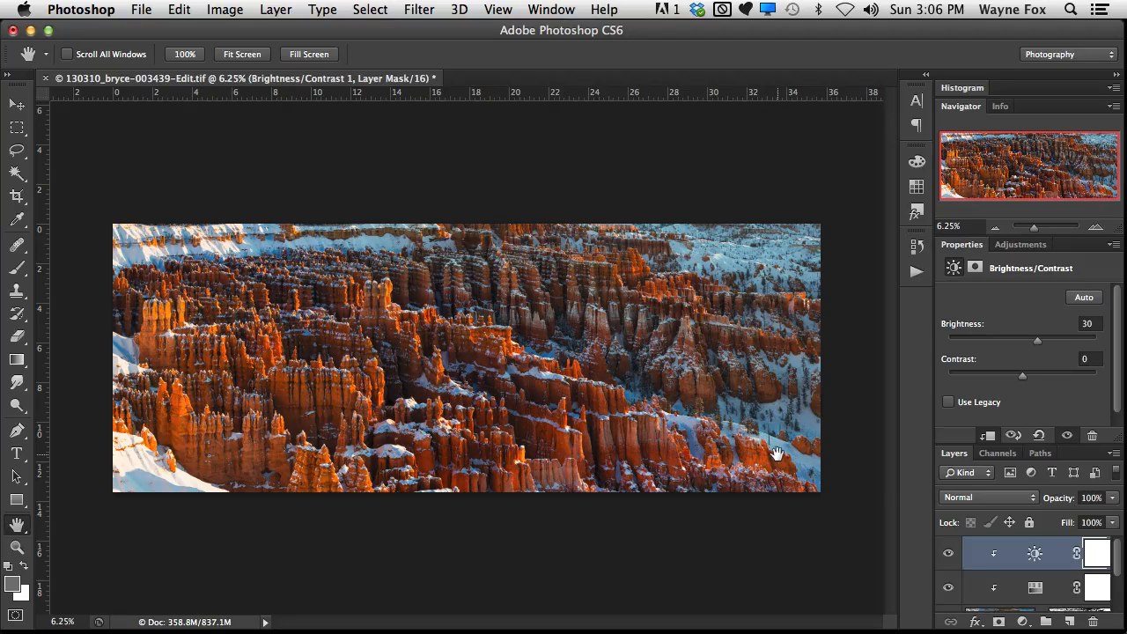
# Hide the Background layer to examine the masked and adjusted snow areas alone
pyautogui.scroll(-1, 960, 563)
pyautogui.scroll(-3, 960, 564)
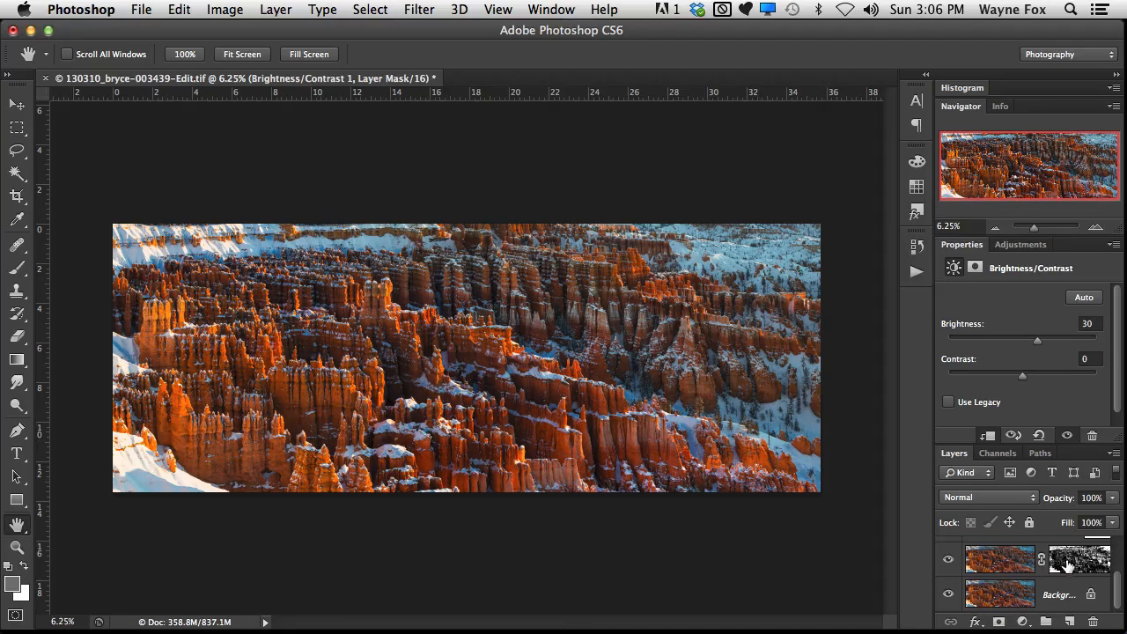
pyautogui.click(949, 594)
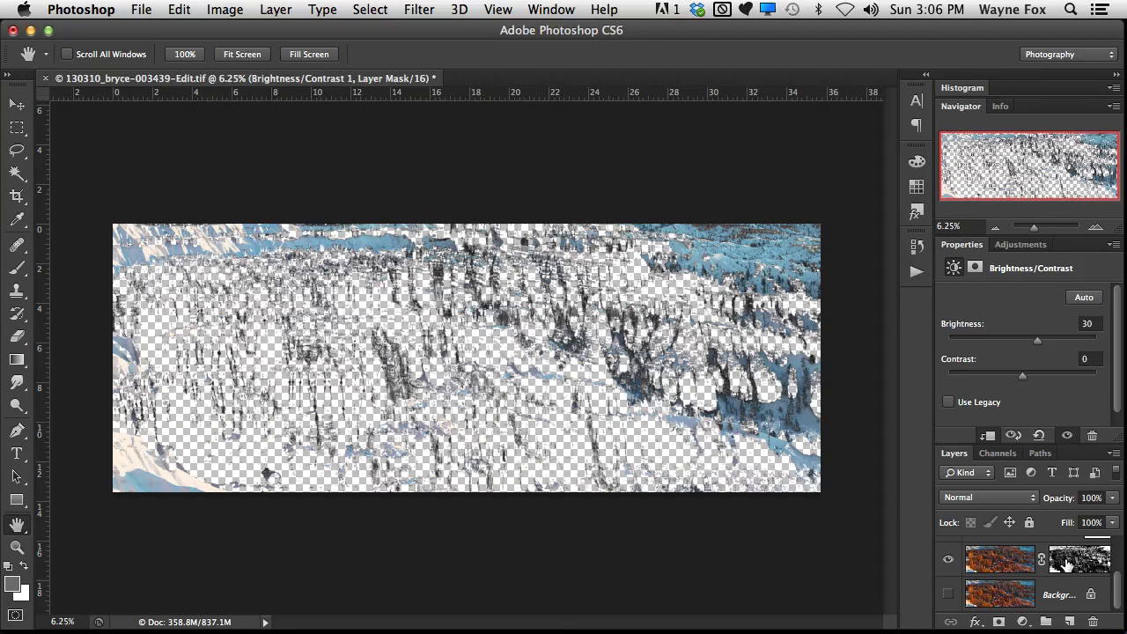
# Paint gray over the dark rock spires and trees on the Background copy's layer mask to reduce the adjustments there
pyautogui.keyDown('super'); pyautogui.click(572, 324); pyautogui.keyUp('super')
pyautogui.keyDown('super'); pyautogui.click(429, 338); pyautogui.keyUp('super')
pyautogui.keyDown('super'); pyautogui.click(429, 338); pyautogui.keyUp('super')
pyautogui.keyDown('super'); pyautogui.click(429, 338); pyautogui.keyUp('super')
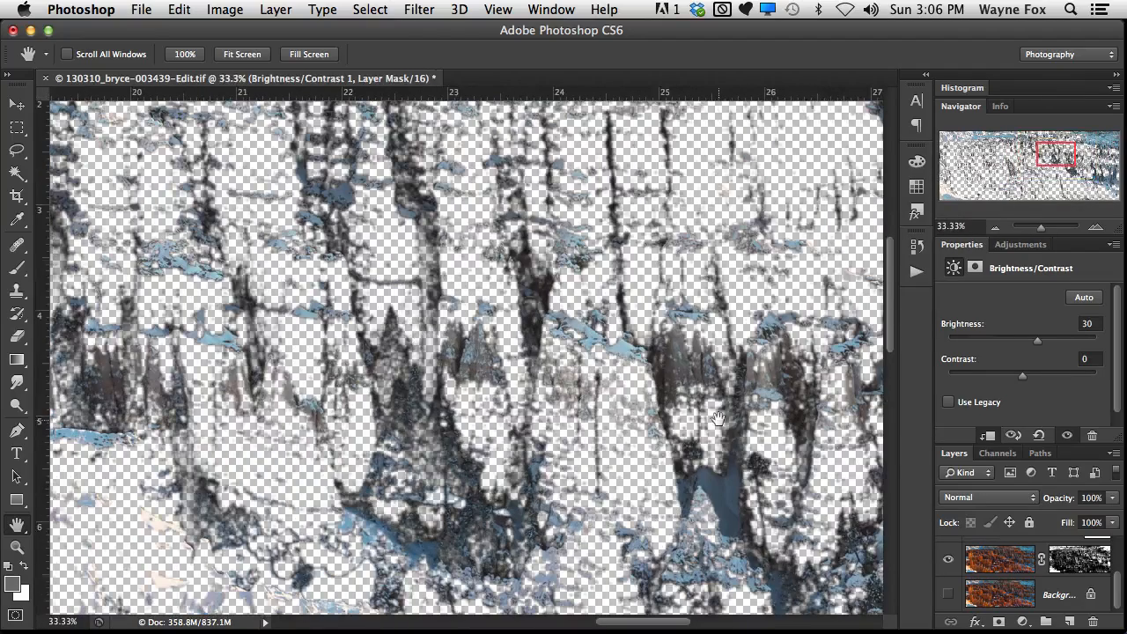
pyautogui.click(1080, 570)
pyautogui.press('b')
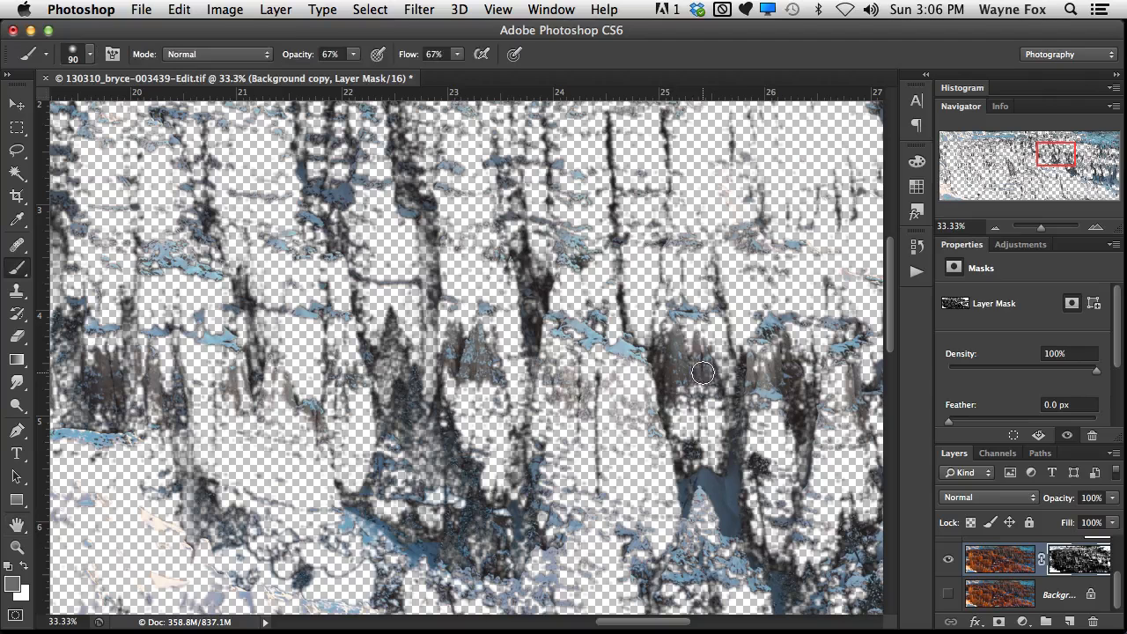
pyautogui.moveTo(684, 346)
pyautogui.mouseDown()
pyautogui.moveTo(684, 378)
pyautogui.moveTo(697, 332)
pyautogui.moveTo(682, 334)
pyautogui.moveTo(677, 378)
pyautogui.moveTo(711, 393)
pyautogui.mouseUp()
pyautogui.moveTo(778, 369)
pyautogui.mouseDown()
pyautogui.moveTo(782, 354)
pyautogui.moveTo(754, 370)
pyautogui.moveTo(749, 392)
pyautogui.mouseUp()
pyautogui.moveTo(497, 350)
pyautogui.mouseDown()
pyautogui.moveTo(481, 388)
pyautogui.moveTo(463, 373)
pyautogui.moveTo(471, 354)
pyautogui.moveTo(445, 392)
pyautogui.mouseUp()
pyautogui.moveTo(88, 409)
pyautogui.mouseDown()
pyautogui.moveTo(161, 375)
pyautogui.moveTo(156, 387)
pyautogui.moveTo(113, 367)
pyautogui.moveTo(107, 388)
pyautogui.moveTo(113, 361)
pyautogui.mouseUp()
pyautogui.moveTo(438, 282); pyautogui.dragTo(348, 476)
pyautogui.moveTo(589, 385); pyautogui.dragTo(472, 289)
pyautogui.moveTo(530, 535); pyautogui.dragTo(525, 285)
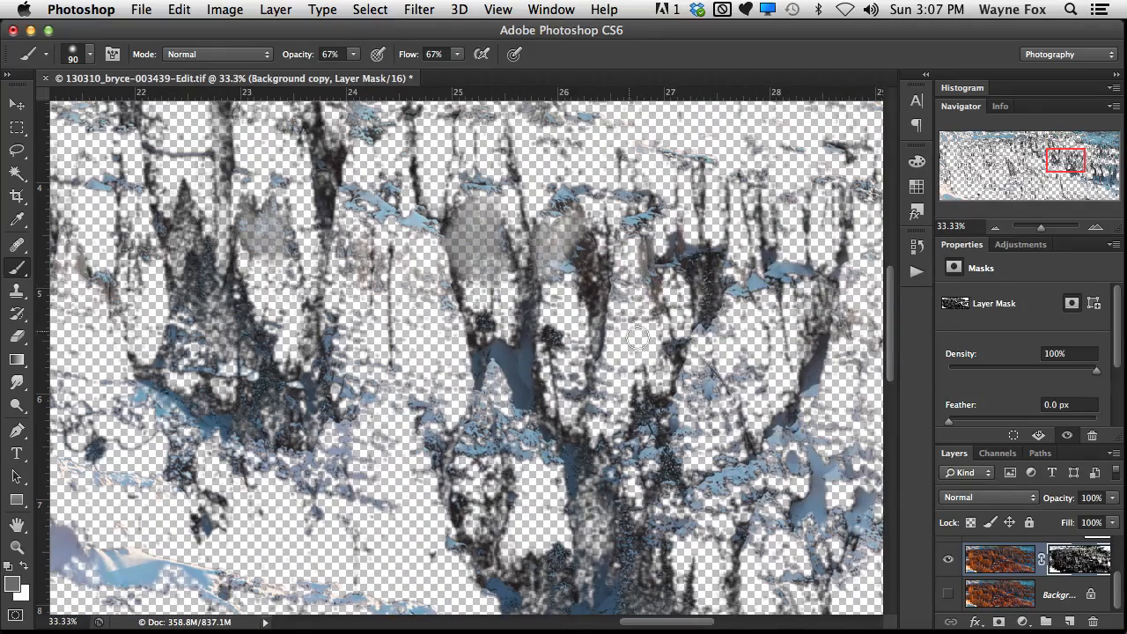
# Show the Background layer again and review the blended result across the wider panorama
pyautogui.click(947, 594)
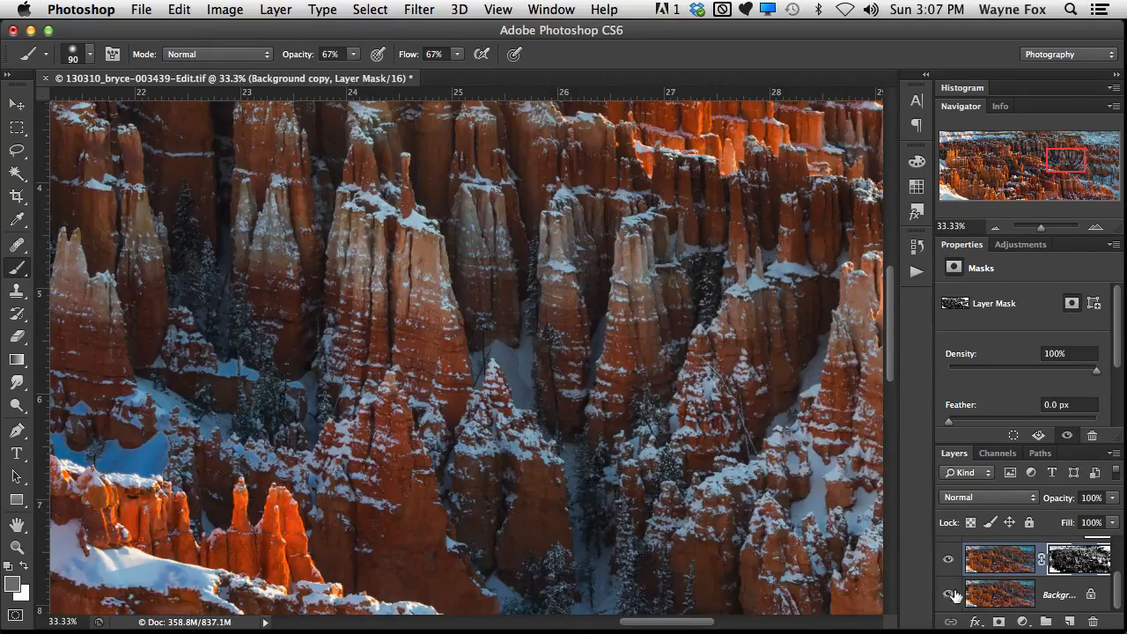
pyautogui.keyDown('alt'); pyautogui.keyDown('super'); pyautogui.click(608, 344); pyautogui.keyUp('super'); pyautogui.keyUp('alt')
pyautogui.keyDown('alt'); pyautogui.keyDown('super'); pyautogui.click(607, 344); pyautogui.keyUp('super'); pyautogui.keyUp('alt')
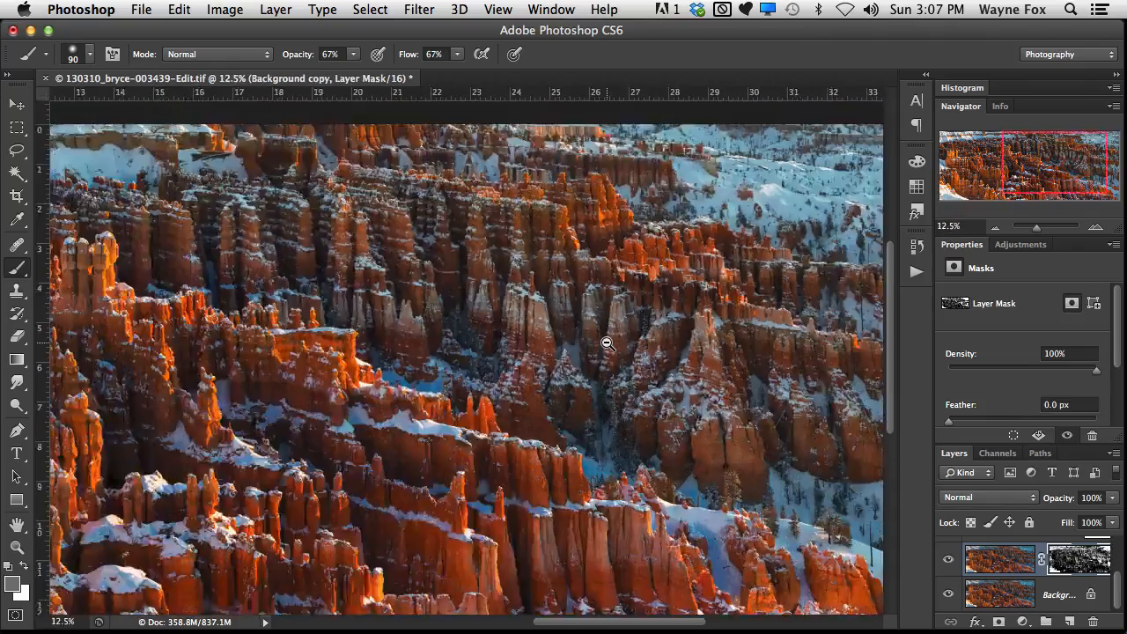
pyautogui.keyDown('alt'); pyautogui.keyDown('super'); pyautogui.click(608, 344); pyautogui.keyUp('super'); pyautogui.keyUp('alt')
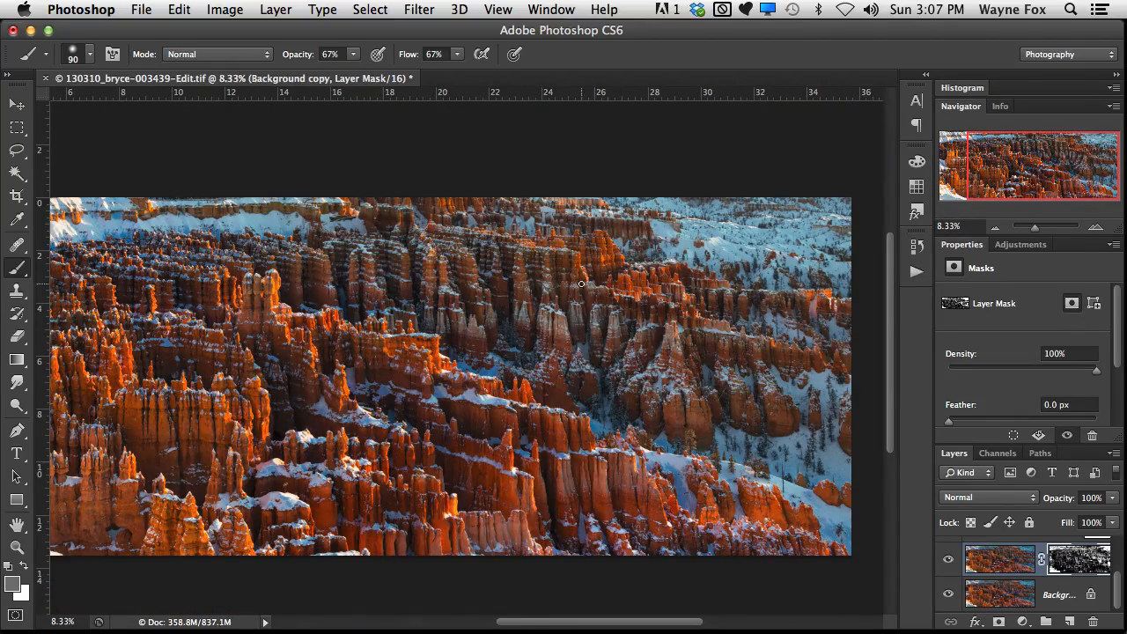
# Compare the panorama's original opened state with its latest Brush Tool state in the document history, ending on the latest state
pyautogui.click(1115, 76)
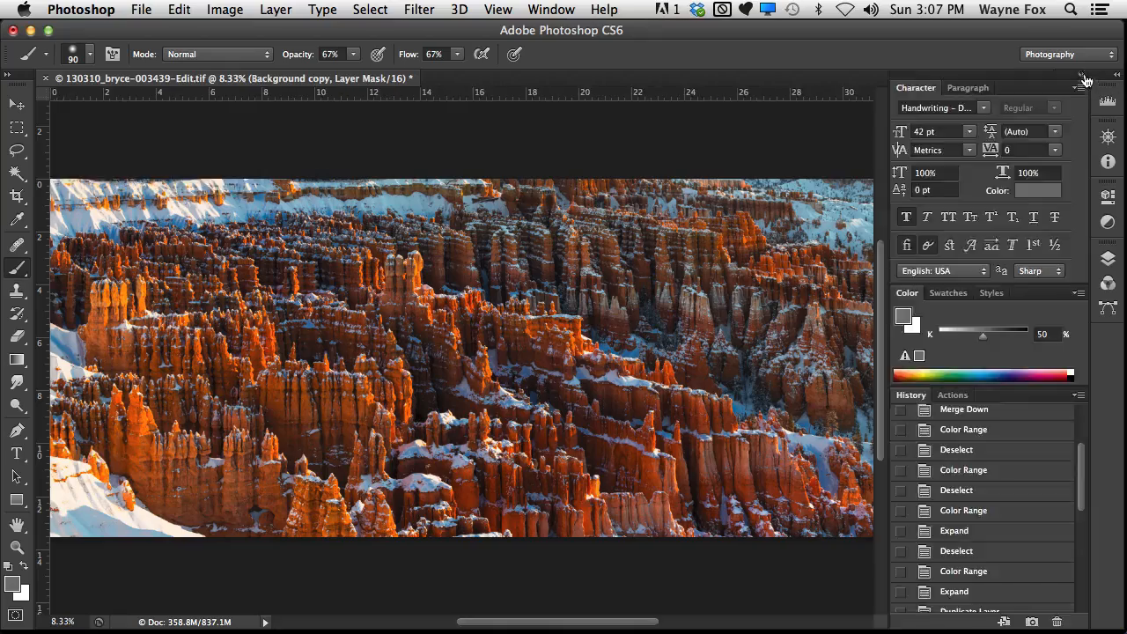
pyautogui.click(1082, 76)
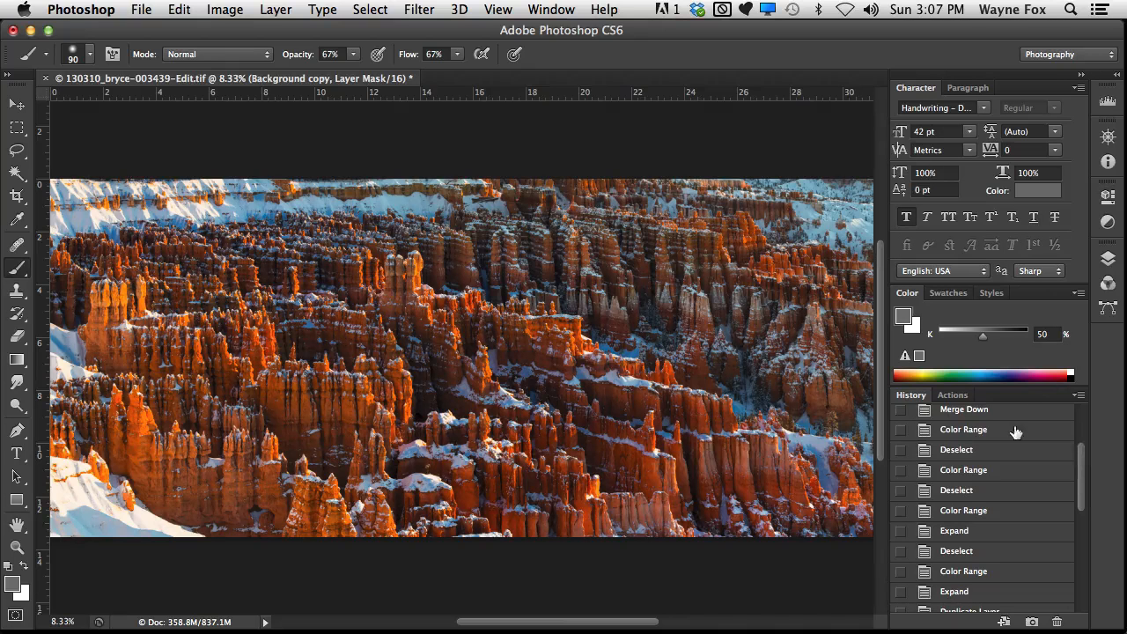
pyautogui.scroll(5, 1040, 458)
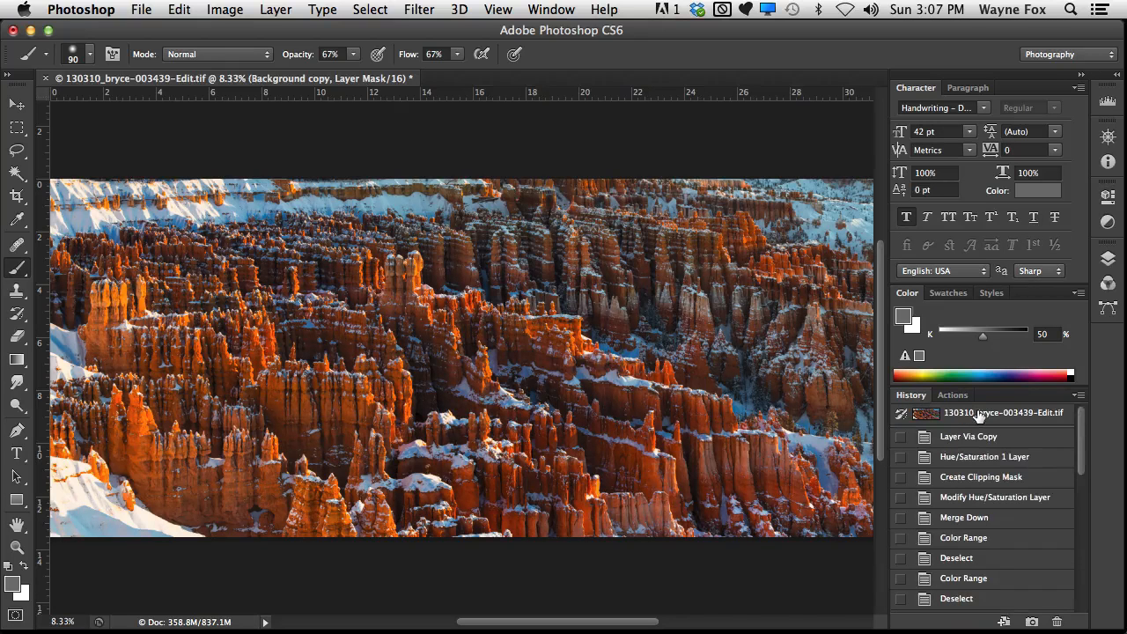
pyautogui.click(980, 417)
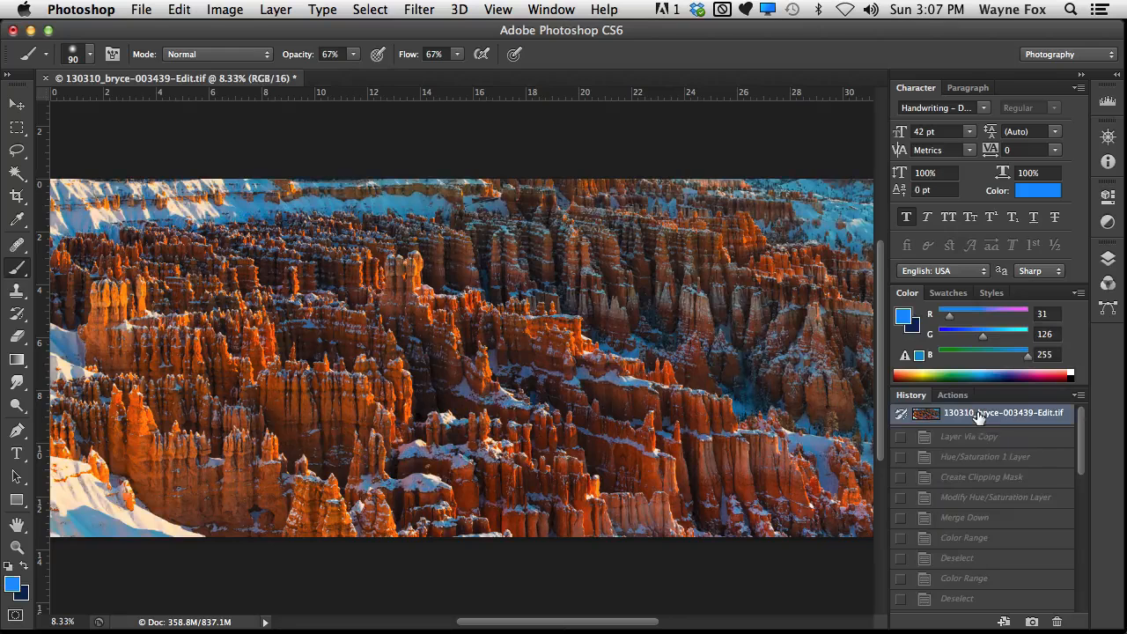
pyautogui.moveTo(1082, 444); pyautogui.dragTo(1098, 616)
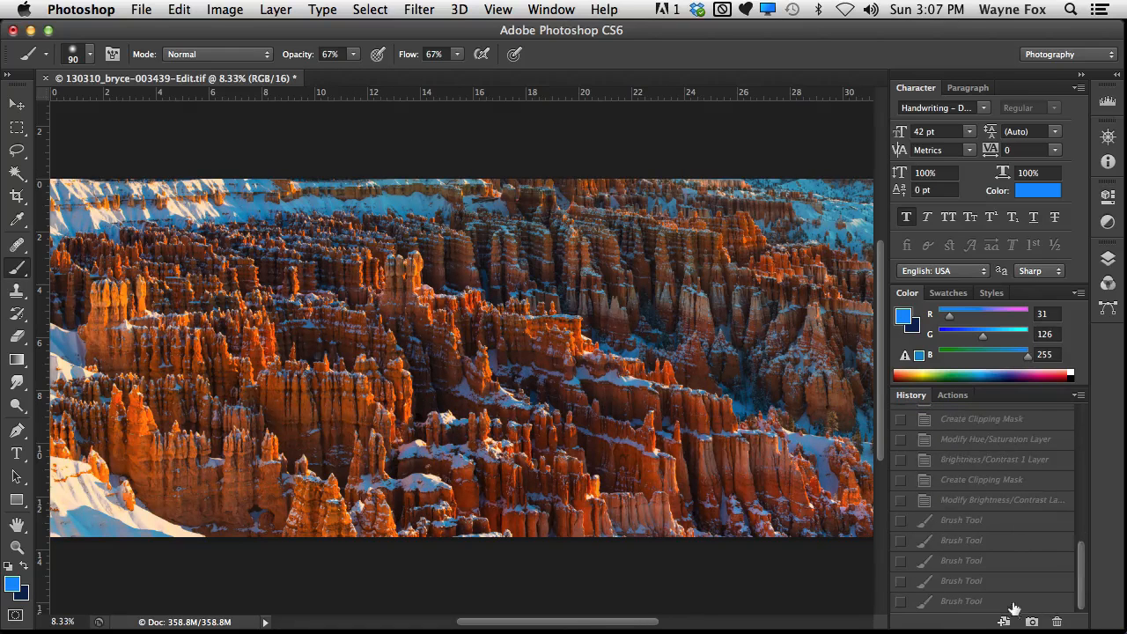
pyautogui.click(970, 603)
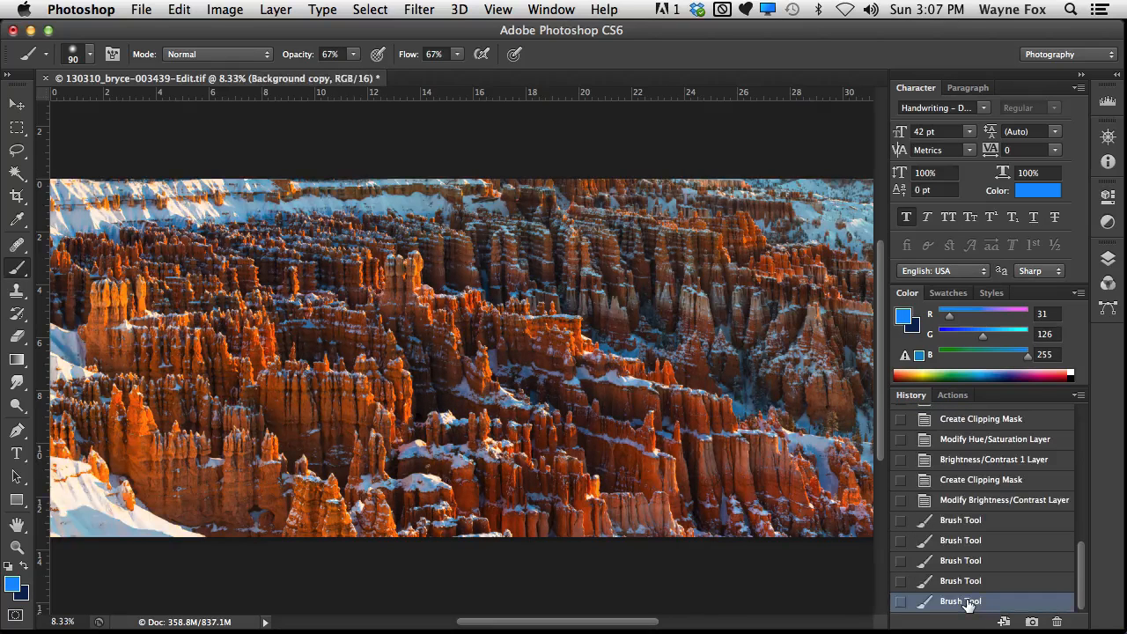